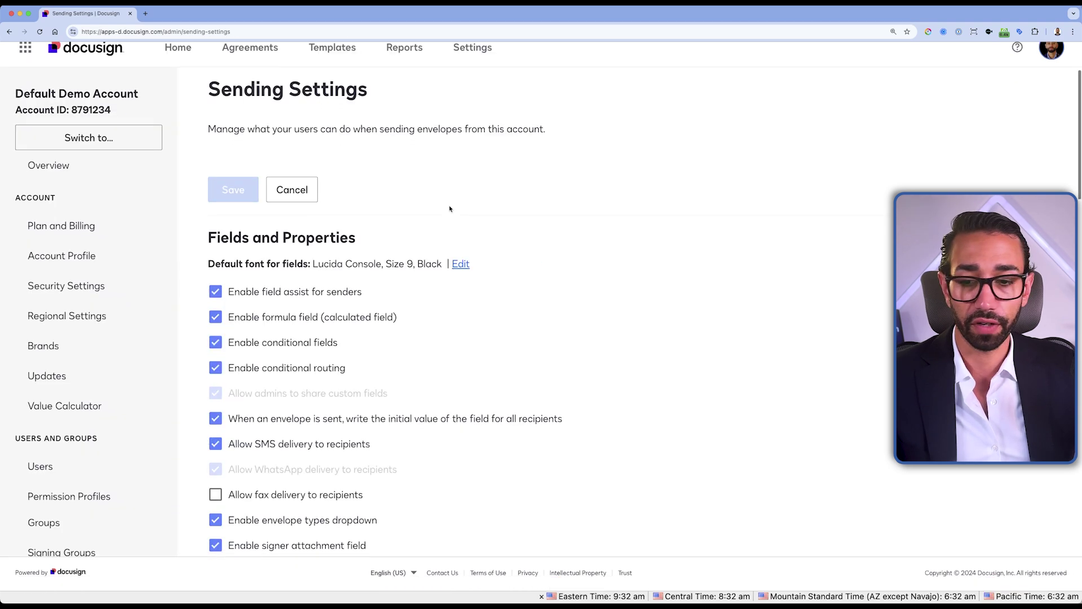
Set Document Visibility in the sending settings to Sender can set "must sign to view, unless a member of sending account".
{"action": "scroll", "coordinate": [446, 260], "scroll_direction": "down", "scroll_amount": 10}
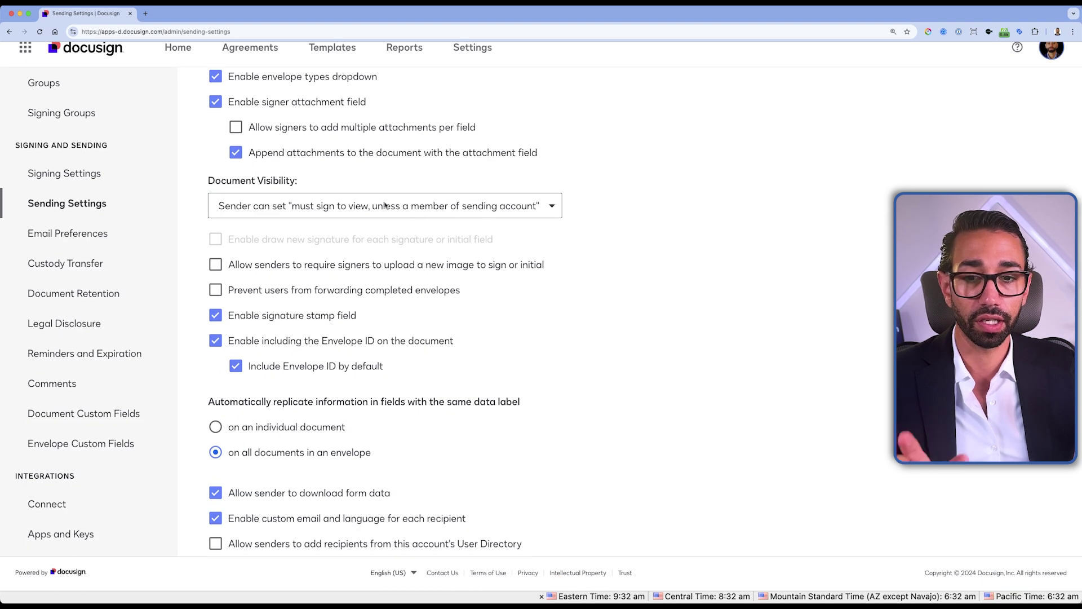
{"action": "left_click", "coordinate": [406, 206]}
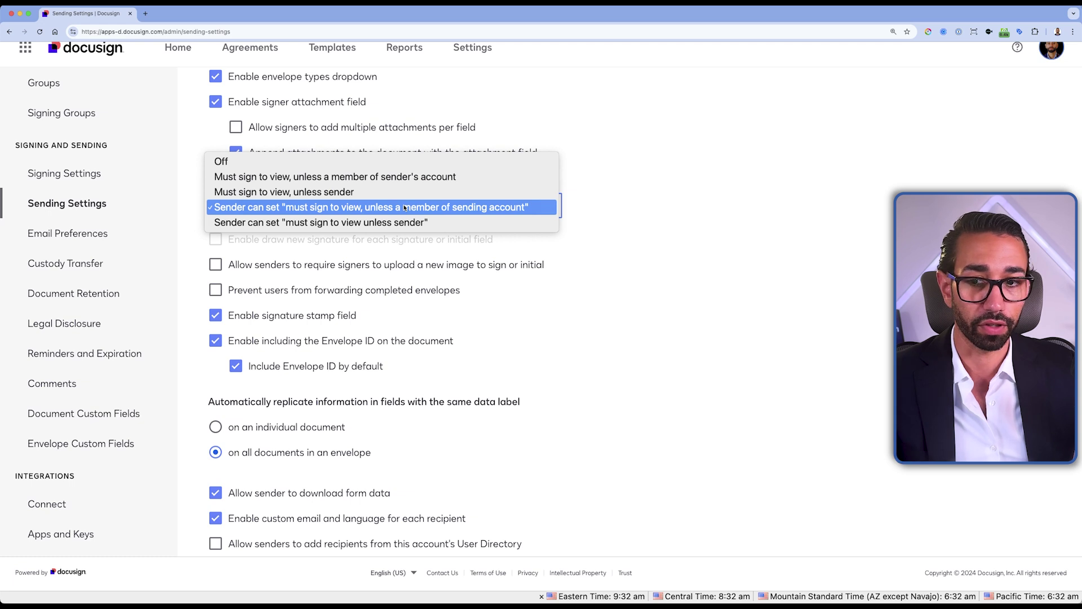
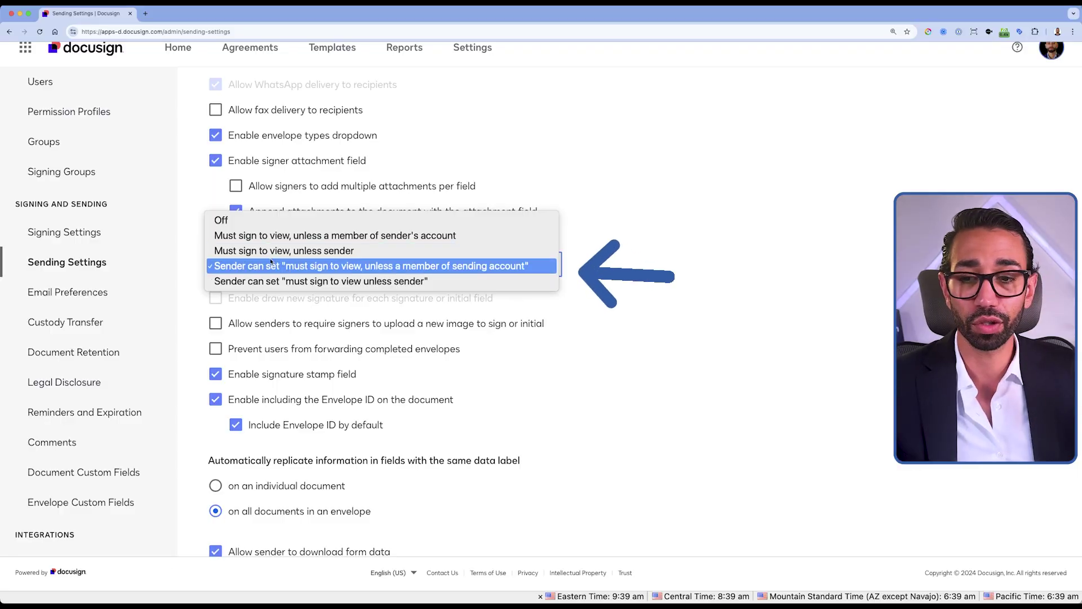
{"action": "left_click", "coordinate": [361, 265]}
{"action": "scroll", "coordinate": [633, 302], "scroll_direction": "down", "scroll_amount": 3}
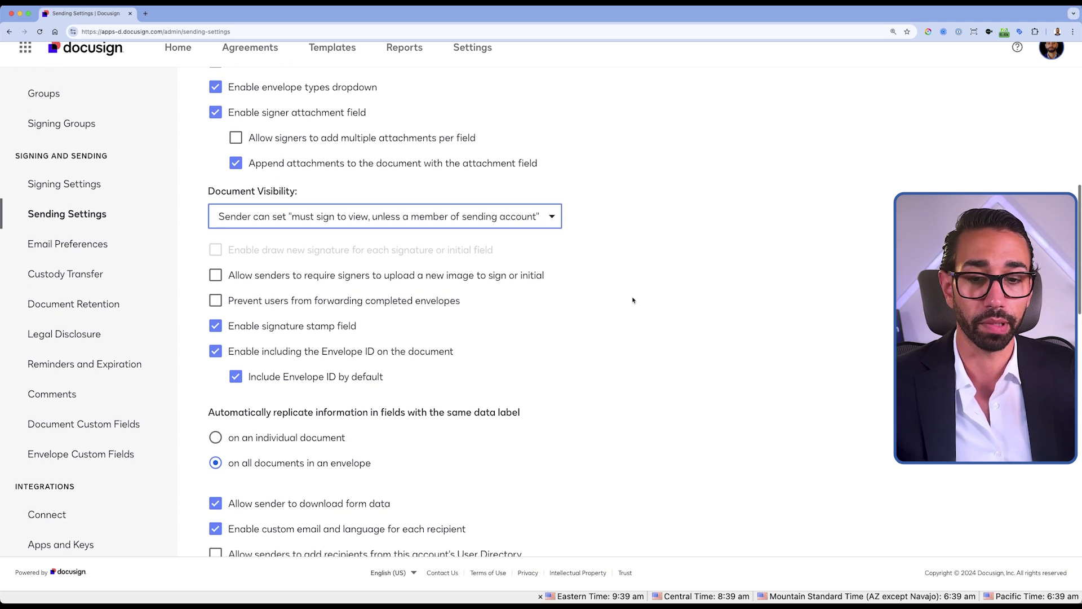
{"action": "right_click", "coordinate": [742, 399]}
{"action": "scroll", "coordinate": [671, 330], "scroll_direction": "down", "scroll_amount": 10}
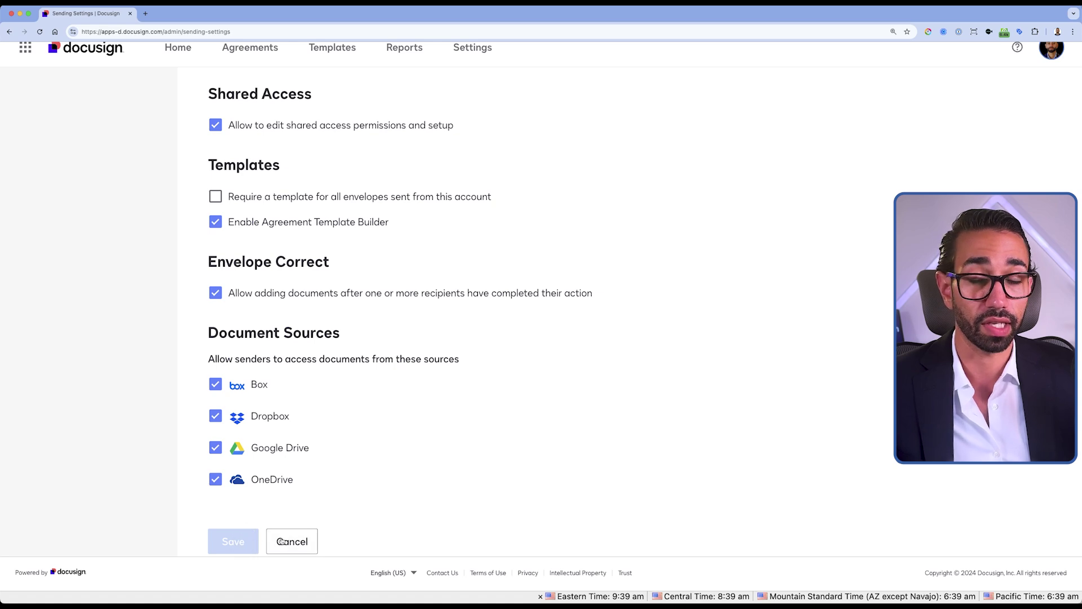
{"action": "scroll", "coordinate": [422, 398], "scroll_direction": "up", "scroll_amount": 10}
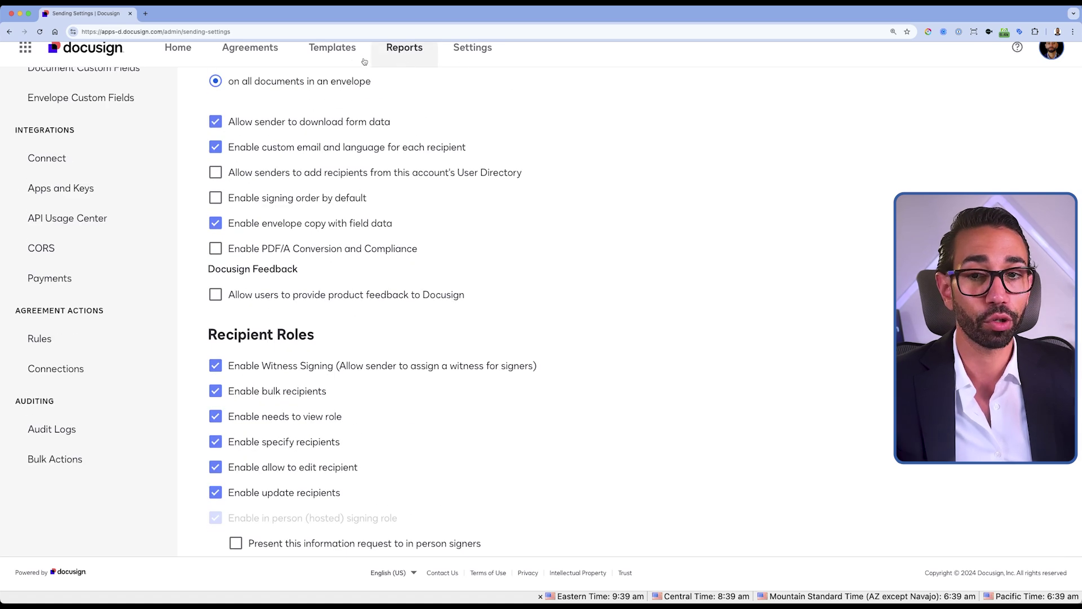
Open the Document Visibility - XYZ Construction template and review the signing order of its Vendor A, Vendor B and Project Manager roles.
{"action": "left_click", "coordinate": [328, 55]}
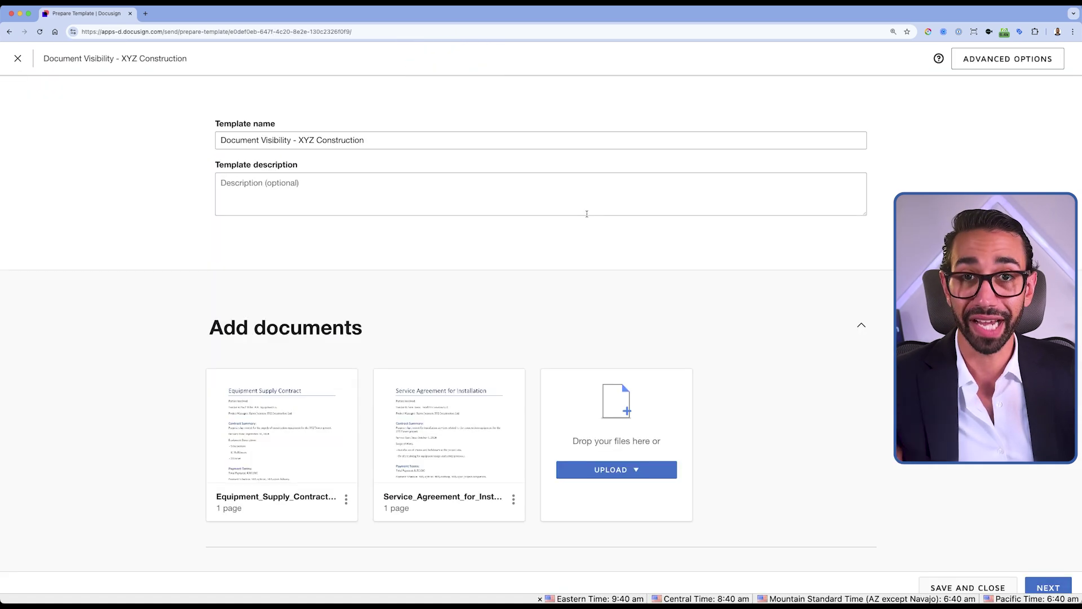
{"action": "scroll", "coordinate": [586, 214], "scroll_direction": "down", "scroll_amount": 8}
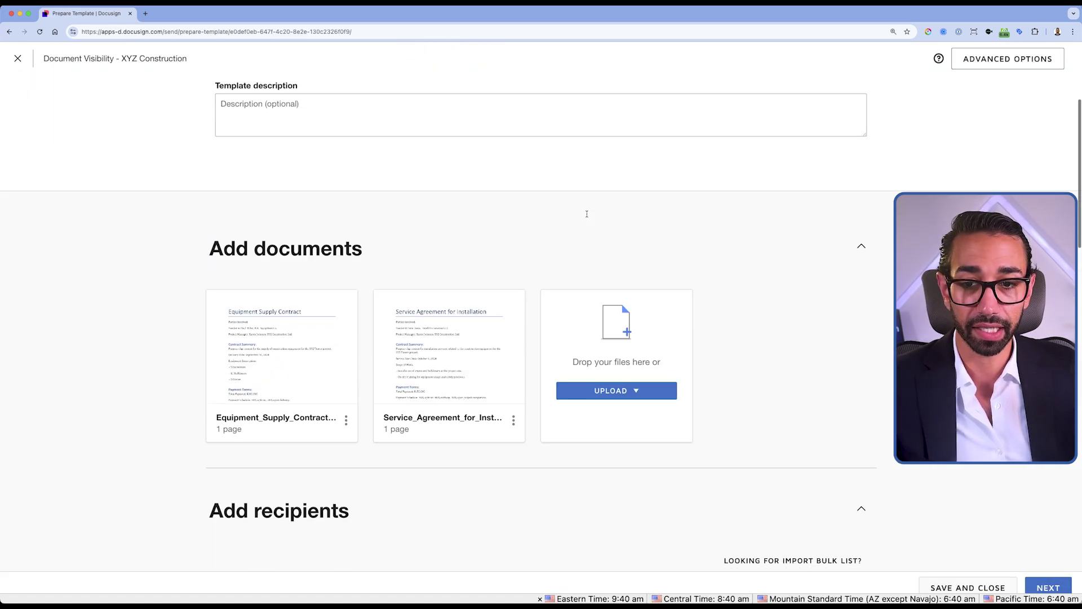
{"action": "scroll", "coordinate": [617, 272], "scroll_direction": "down", "scroll_amount": 1}
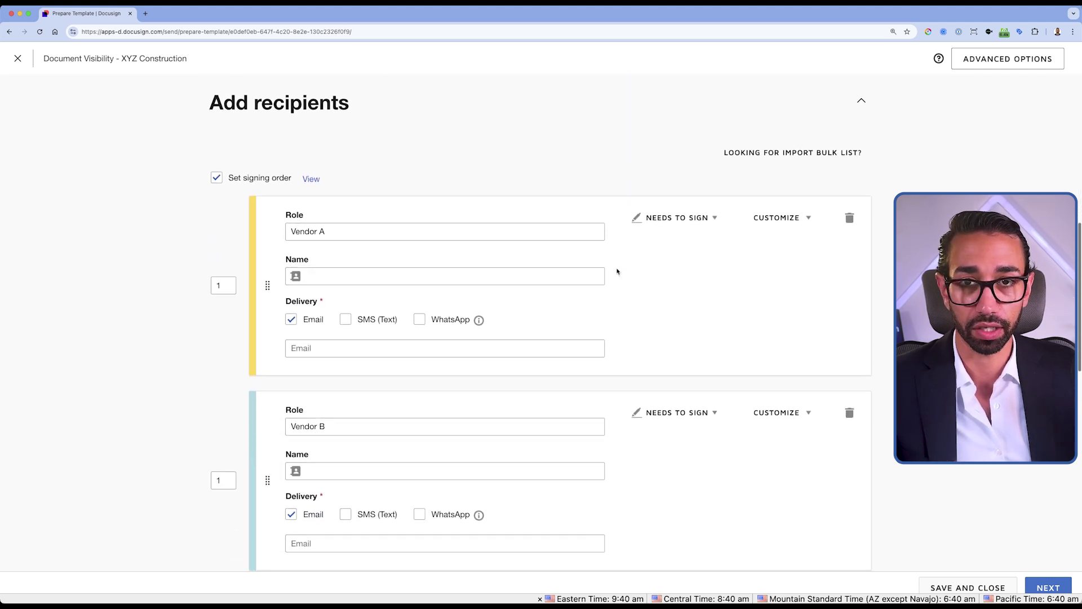
{"action": "scroll", "coordinate": [618, 272], "scroll_direction": "down", "scroll_amount": 3}
{"action": "scroll", "coordinate": [367, 193], "scroll_direction": "down", "scroll_amount": 3}
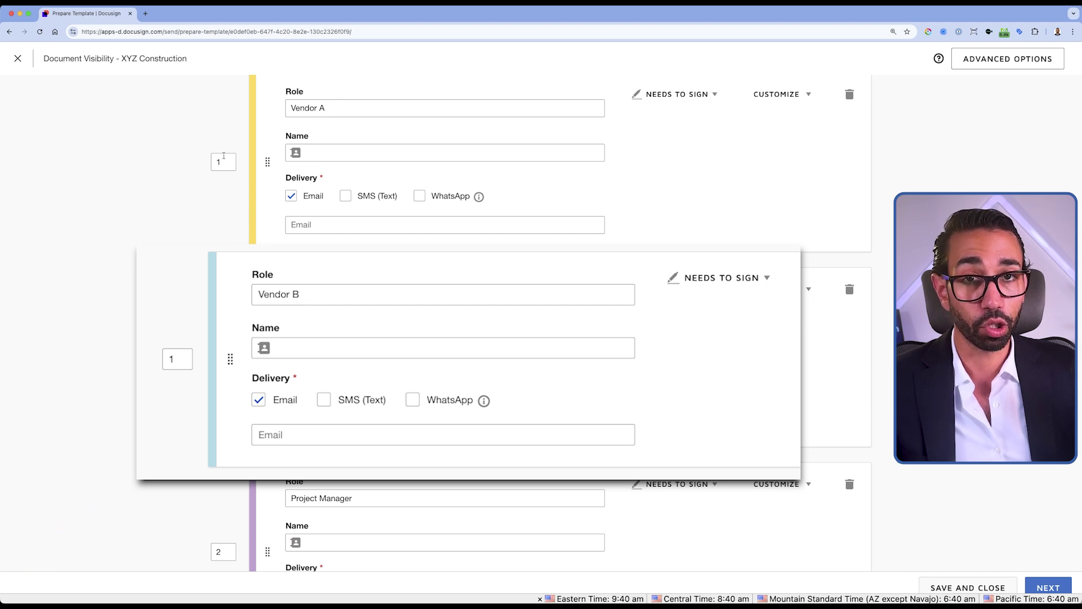
{"action": "scroll", "coordinate": [221, 359], "scroll_direction": "down", "scroll_amount": 3}
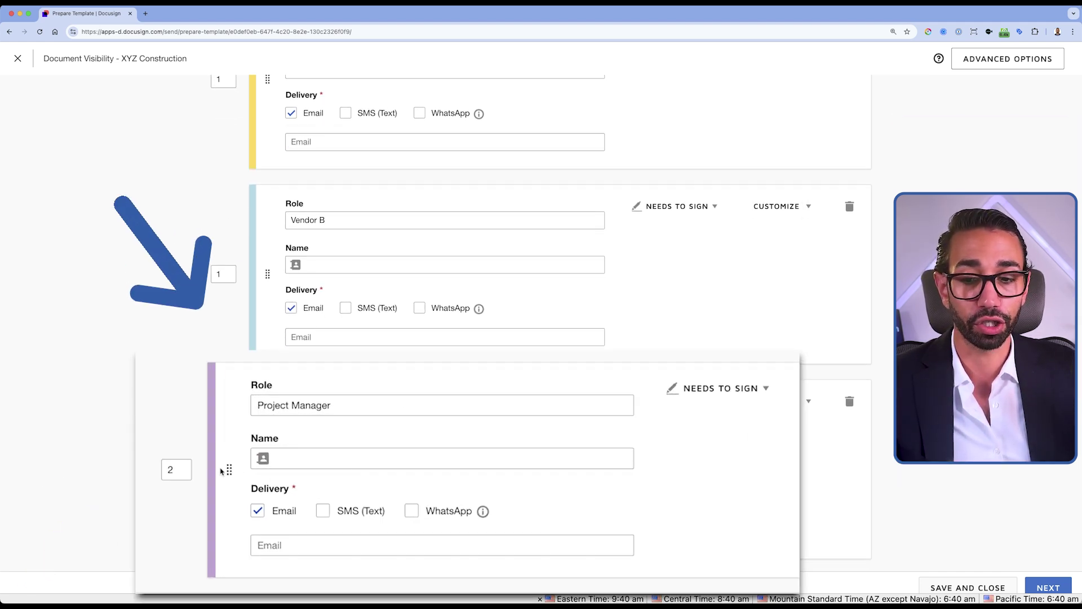
Go on to the template's field placement and examine the Project Manager's signing fields in both documents.
{"action": "left_click", "coordinate": [1050, 585]}
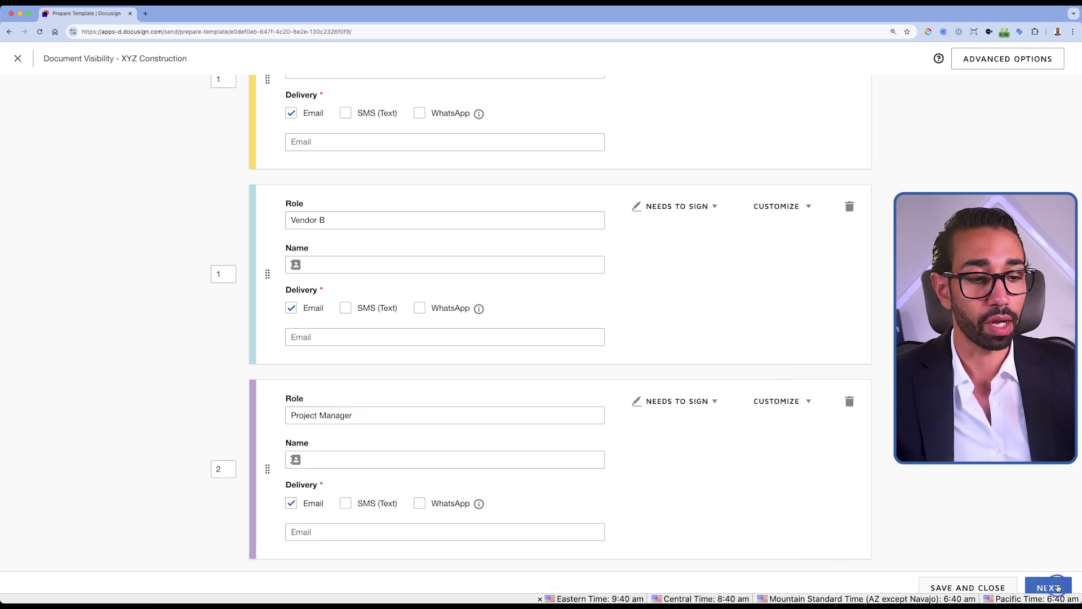
{"action": "scroll", "coordinate": [749, 328], "scroll_direction": "down", "scroll_amount": 3}
{"action": "scroll", "coordinate": [748, 328], "scroll_direction": "down", "scroll_amount": 5}
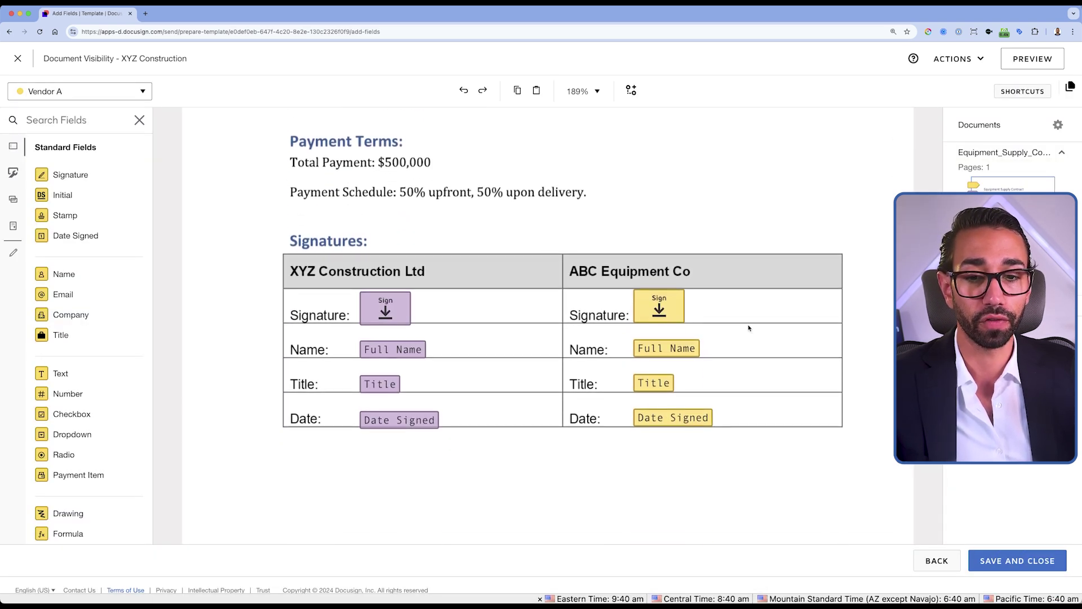
{"action": "left_click_drag", "start_coordinate": [343, 259], "coordinate": [498, 432]}
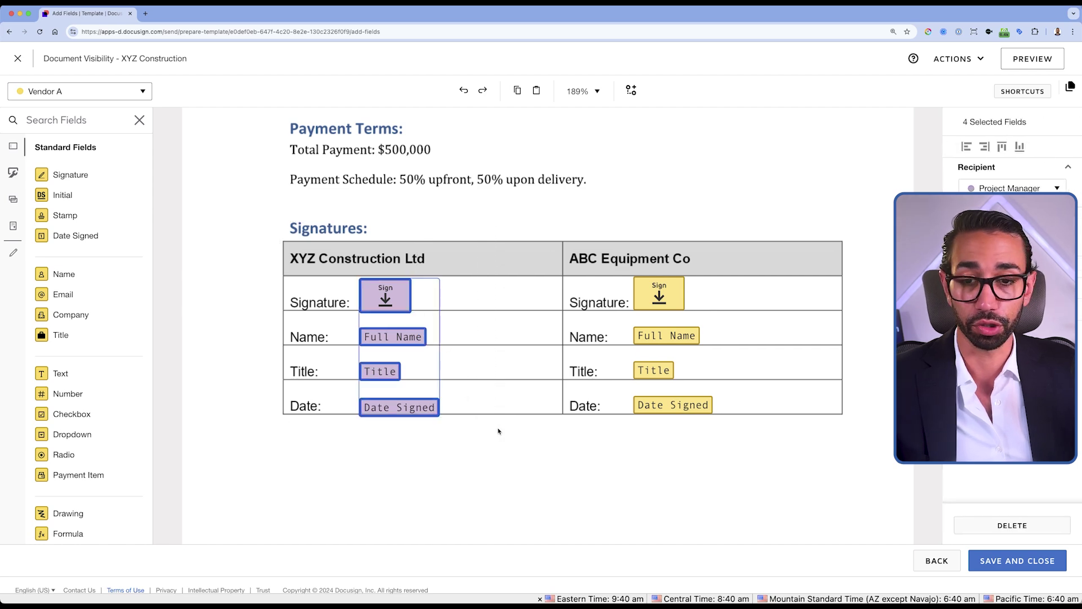
{"action": "scroll", "coordinate": [498, 432], "scroll_direction": "down", "scroll_amount": 20}
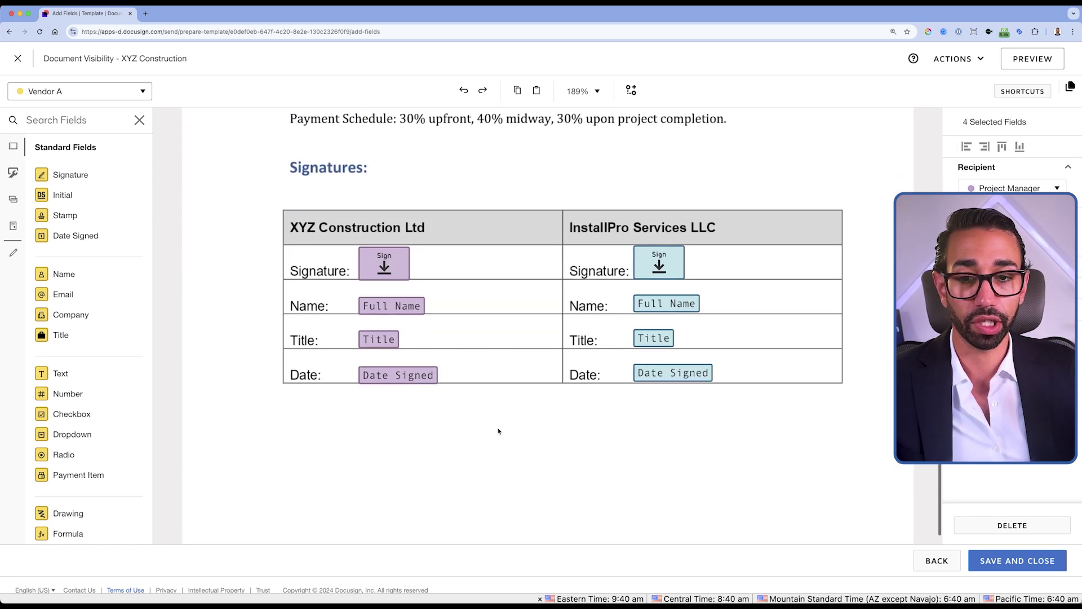
{"action": "left_click_drag", "start_coordinate": [296, 212], "coordinate": [476, 406]}
Examine Vendor A's fields in the Equipment Supply Contract and Vendor B's fields in the Service Agreement for Installation.
{"action": "scroll", "coordinate": [476, 408], "scroll_direction": "up", "scroll_amount": 15}
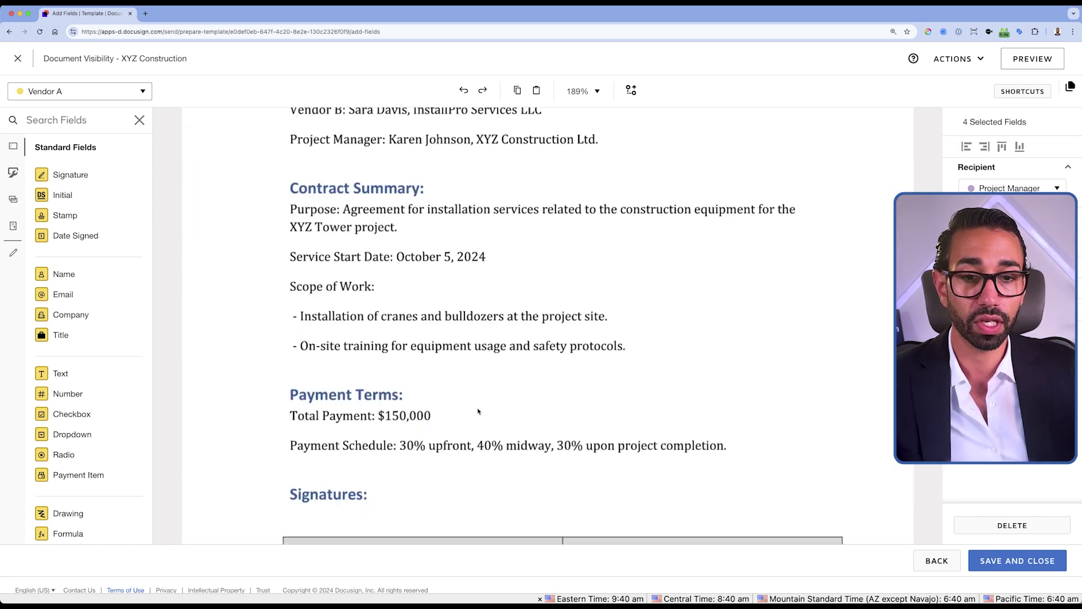
{"action": "scroll", "coordinate": [635, 338], "scroll_direction": "down", "scroll_amount": 10}
{"action": "left_click_drag", "start_coordinate": [611, 262], "coordinate": [732, 440]}
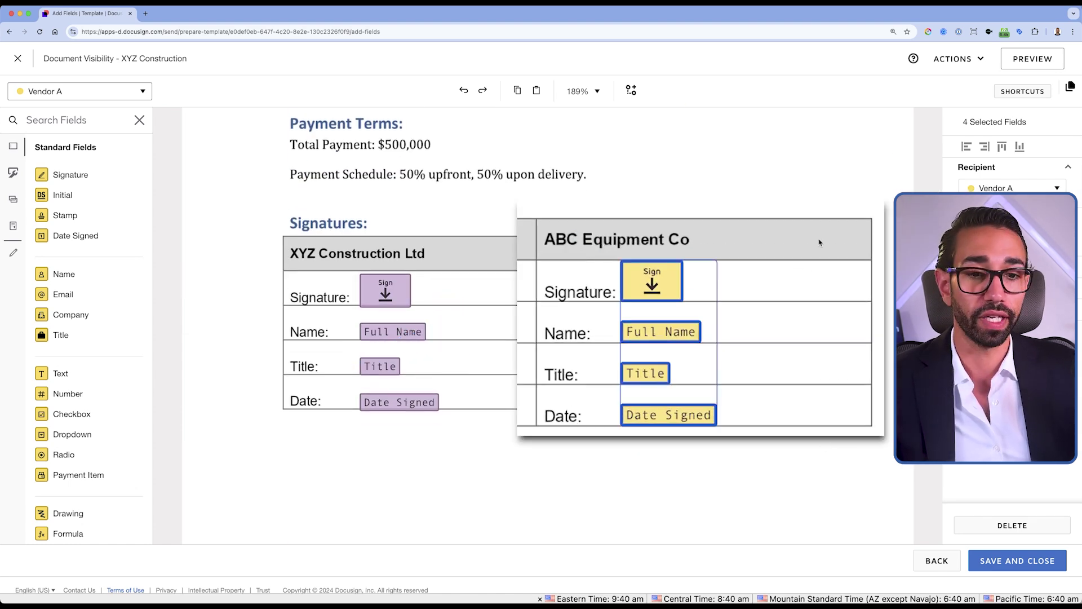
{"action": "scroll", "coordinate": [778, 406], "scroll_direction": "down", "scroll_amount": 15}
{"action": "scroll", "coordinate": [778, 406], "scroll_direction": "up", "scroll_amount": 3}
{"action": "left_click_drag", "start_coordinate": [571, 287], "coordinate": [829, 524]}
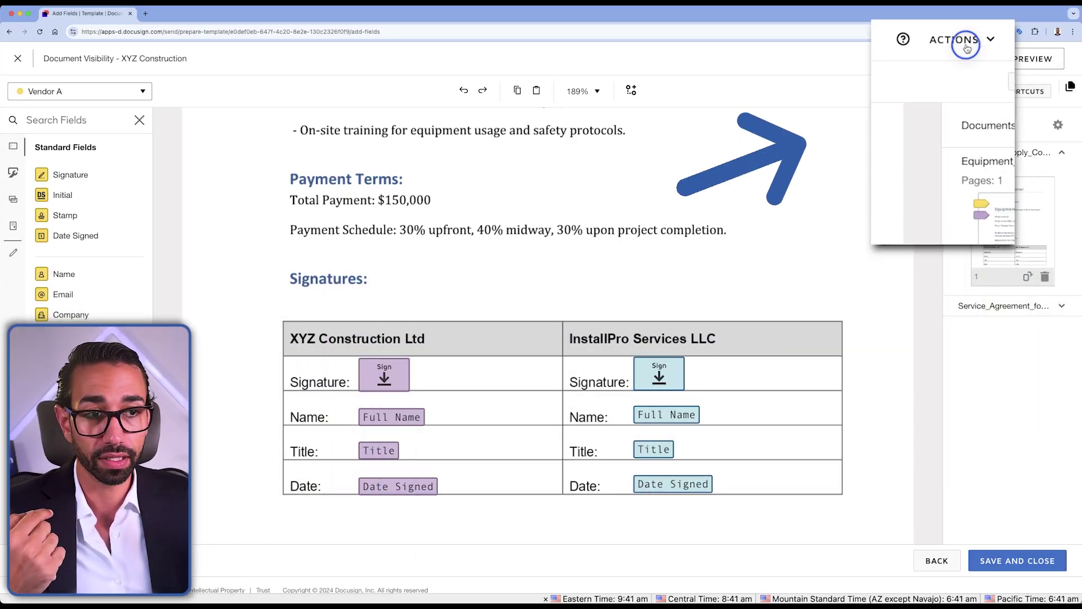
Save the template's advanced options with Recipients must be signers to view signed documents enabled.
{"action": "left_click", "coordinate": [968, 49]}
{"action": "left_click", "coordinate": [926, 212]}
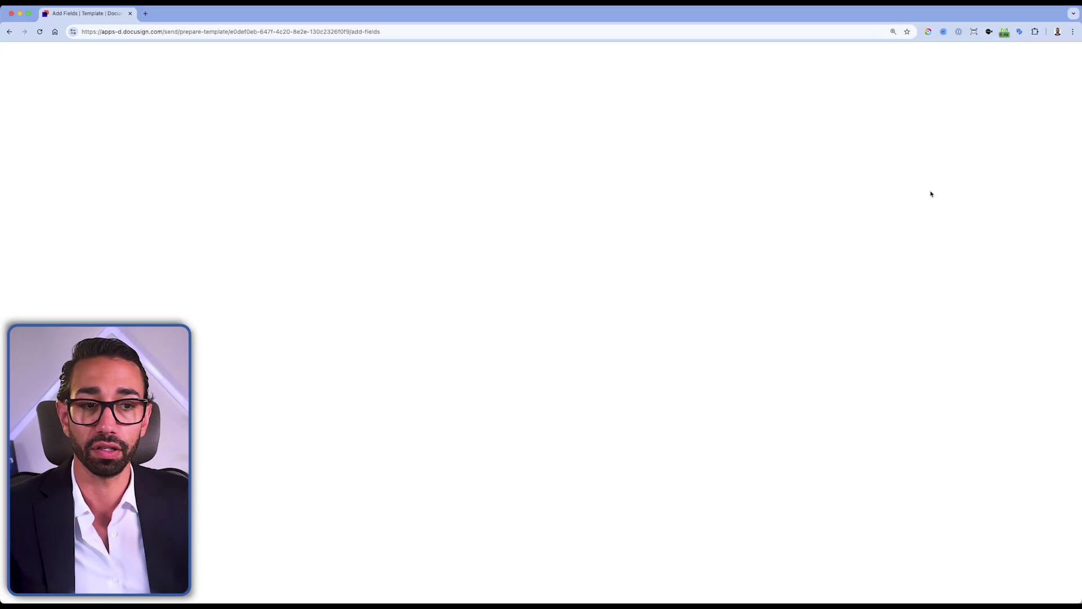
{"action": "scroll", "coordinate": [438, 296], "scroll_direction": "down", "scroll_amount": 3}
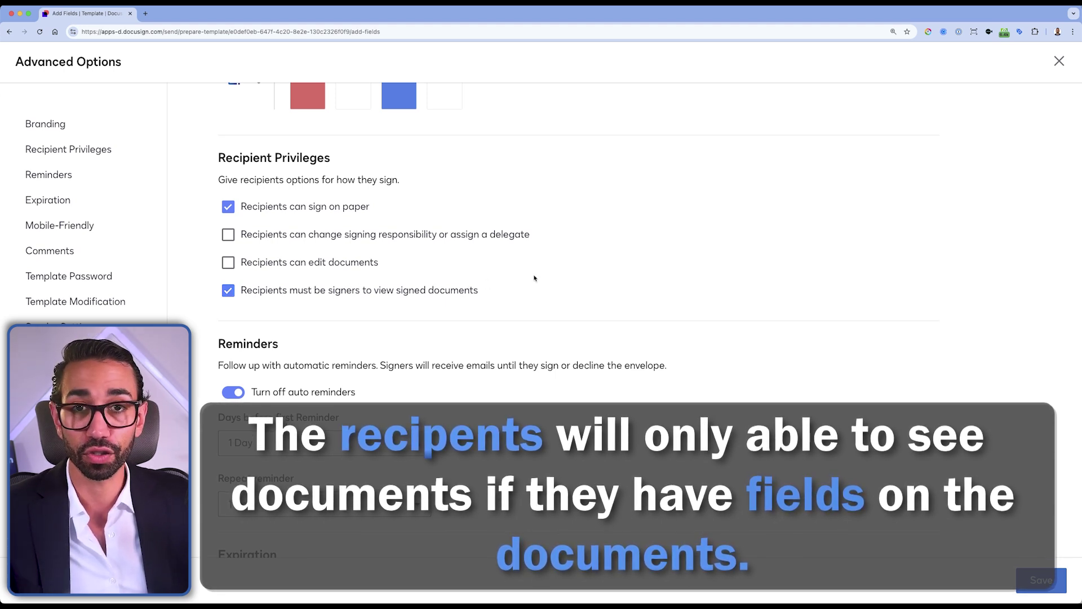
{"action": "left_click", "coordinate": [1041, 580]}
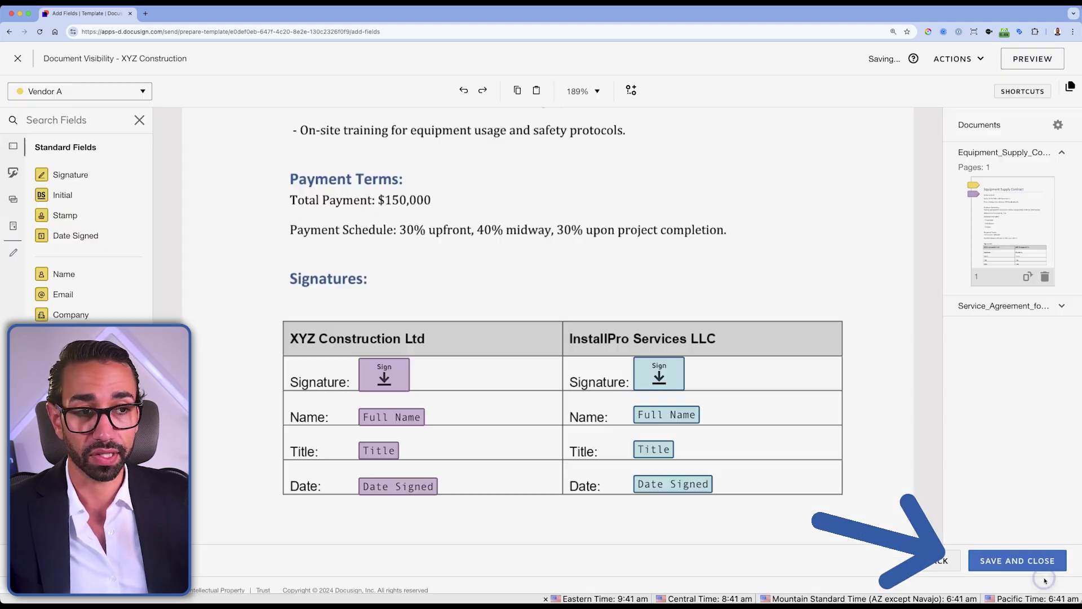
Check the template's Document Visibility matrix for Vendor A, Vendor B and Project Manager, and close it.
{"action": "left_click", "coordinate": [1058, 124]}
{"action": "left_click", "coordinate": [1012, 185]}
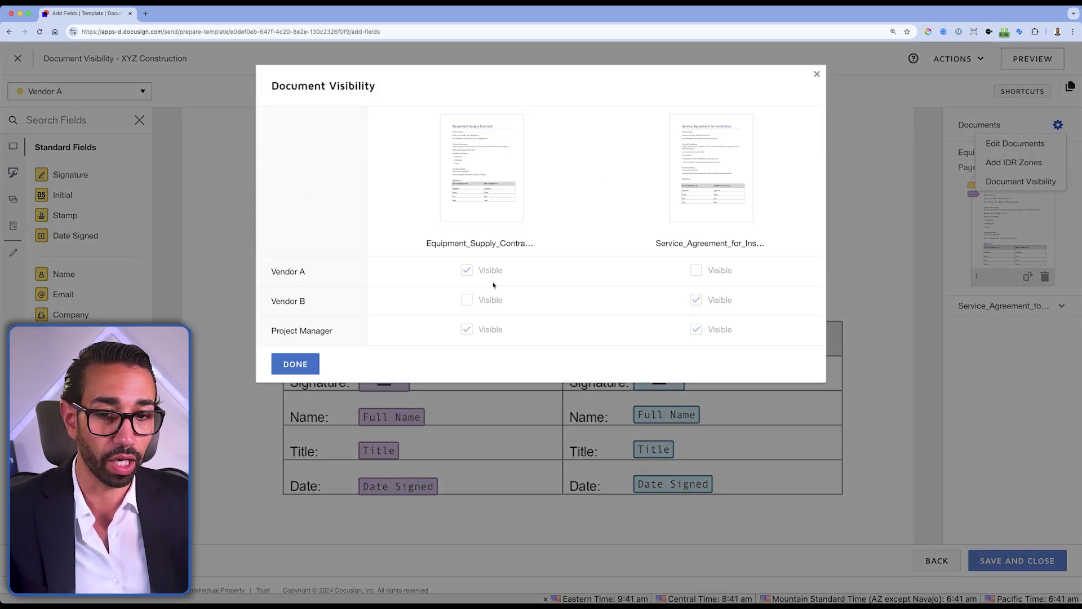
{"action": "left_click_drag", "start_coordinate": [272, 272], "coordinate": [303, 271]}
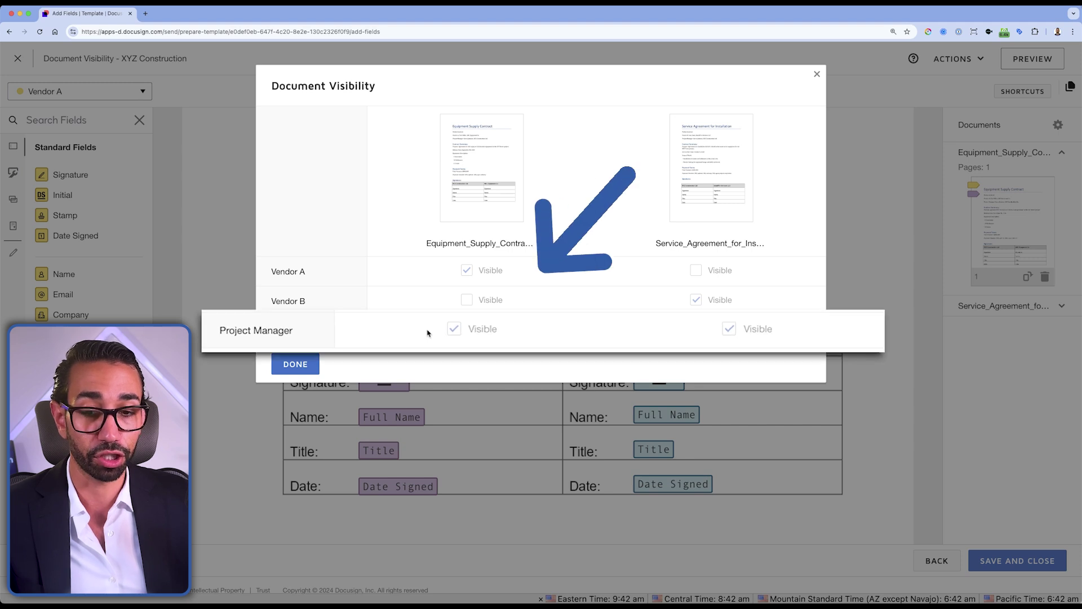
{"action": "left_click", "coordinate": [295, 365]}
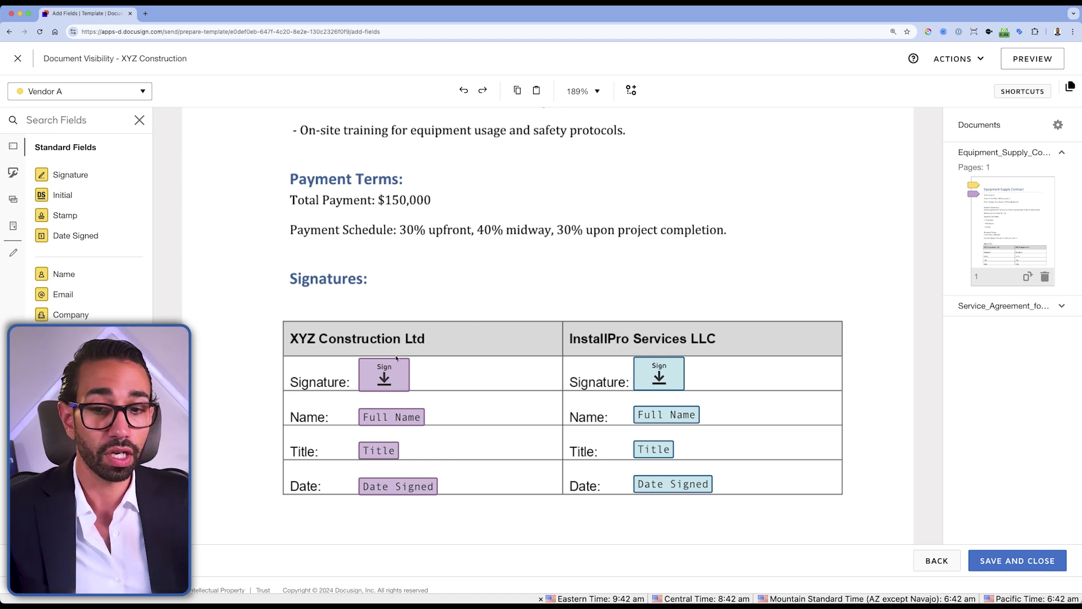
Recheck the Project Manager's signature fields in both documents, and save and close the template.
{"action": "left_click", "coordinate": [379, 368]}
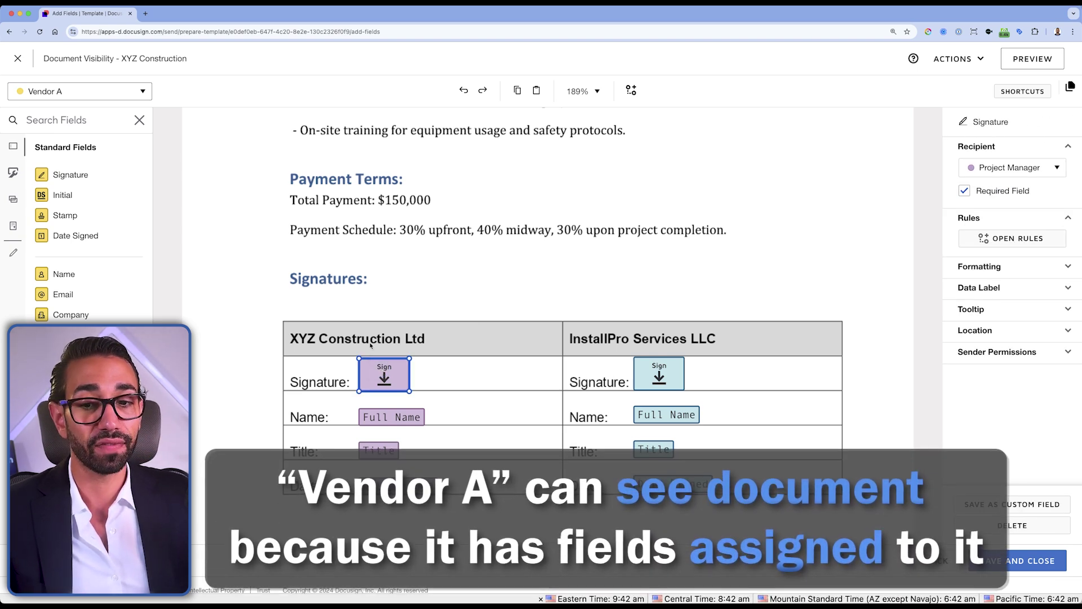
{"action": "scroll", "coordinate": [436, 290], "scroll_direction": "down", "scroll_amount": 5}
{"action": "scroll", "coordinate": [437, 290], "scroll_direction": "down", "scroll_amount": 10}
{"action": "scroll", "coordinate": [426, 285], "scroll_direction": "up", "scroll_amount": 1}
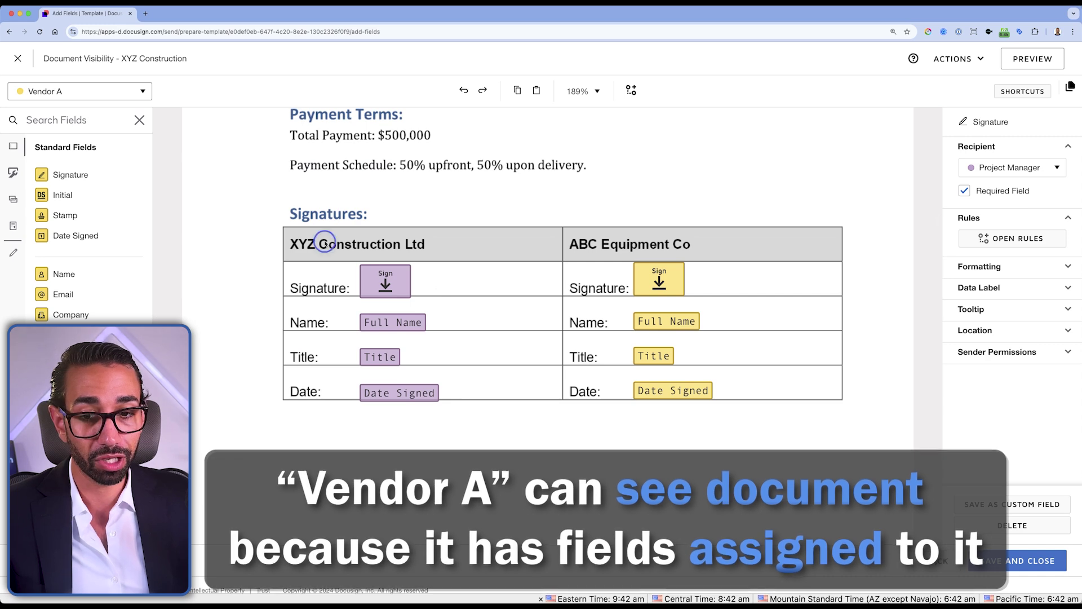
{"action": "left_click_drag", "start_coordinate": [321, 241], "coordinate": [414, 356]}
{"action": "left_click", "coordinate": [560, 427]}
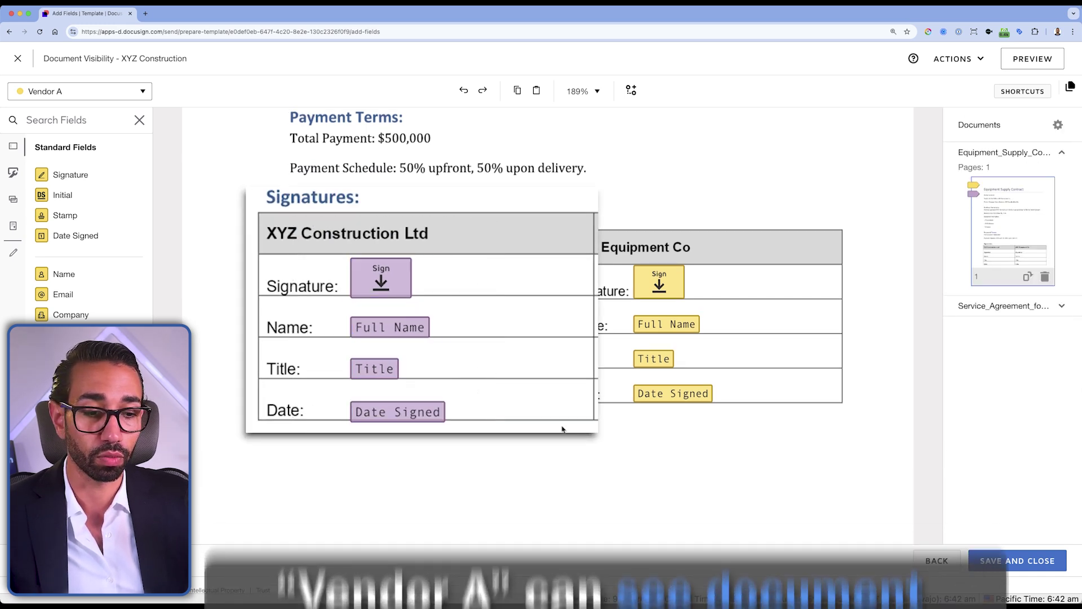
{"action": "left_click", "coordinate": [1031, 567]}
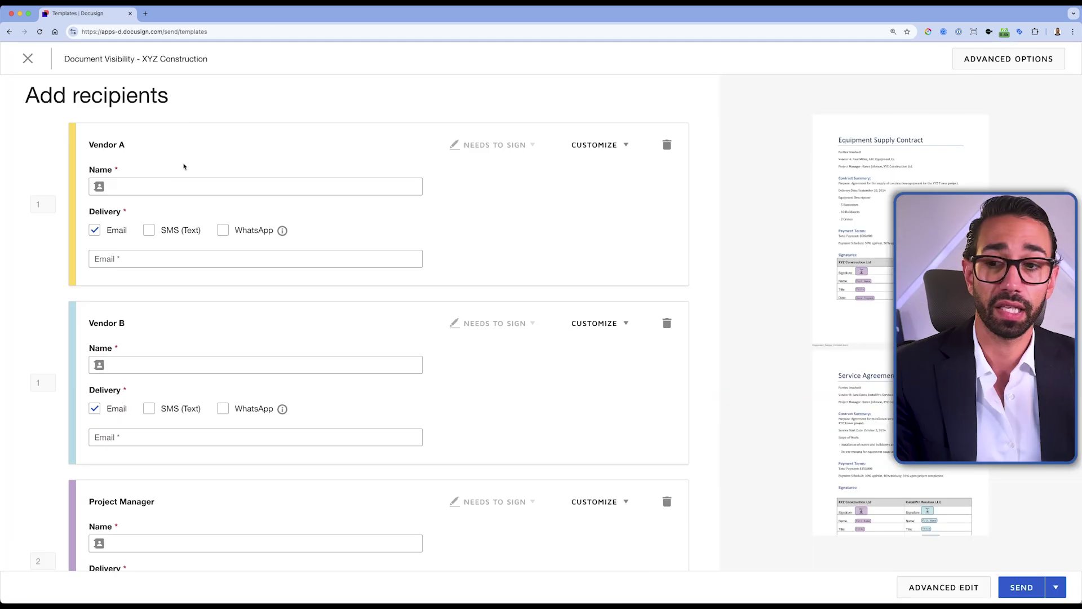
Name the envelope recipients Vendor A, Vendor B and Project Manager to match their roles, fill in their e-mails, and send the envelope.
{"action": "left_click", "coordinate": [179, 187]}
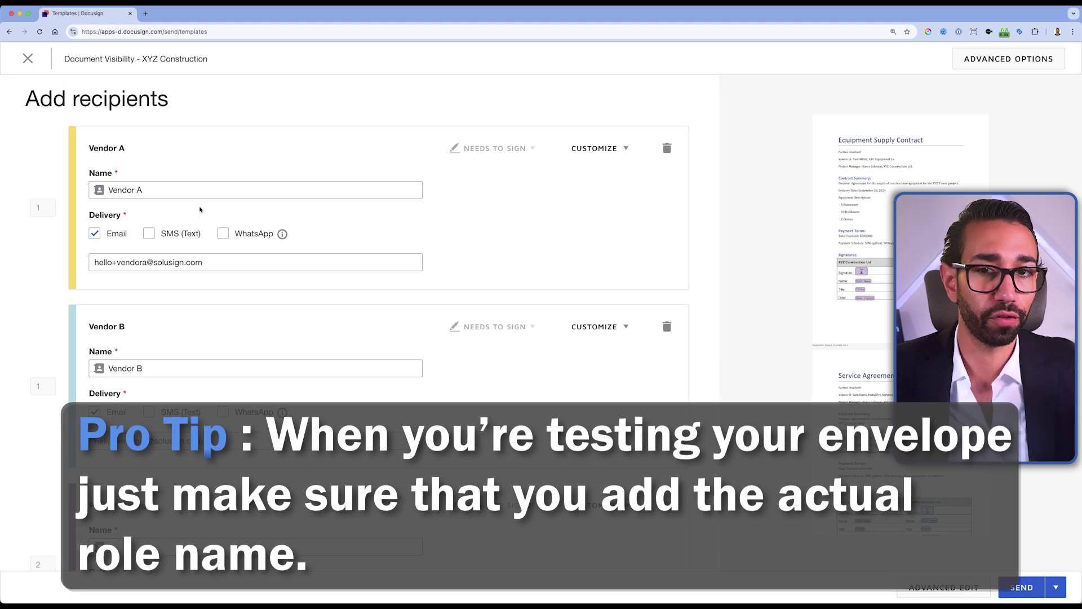
{"action": "scroll", "coordinate": [219, 217], "scroll_direction": "down", "scroll_amount": 3}
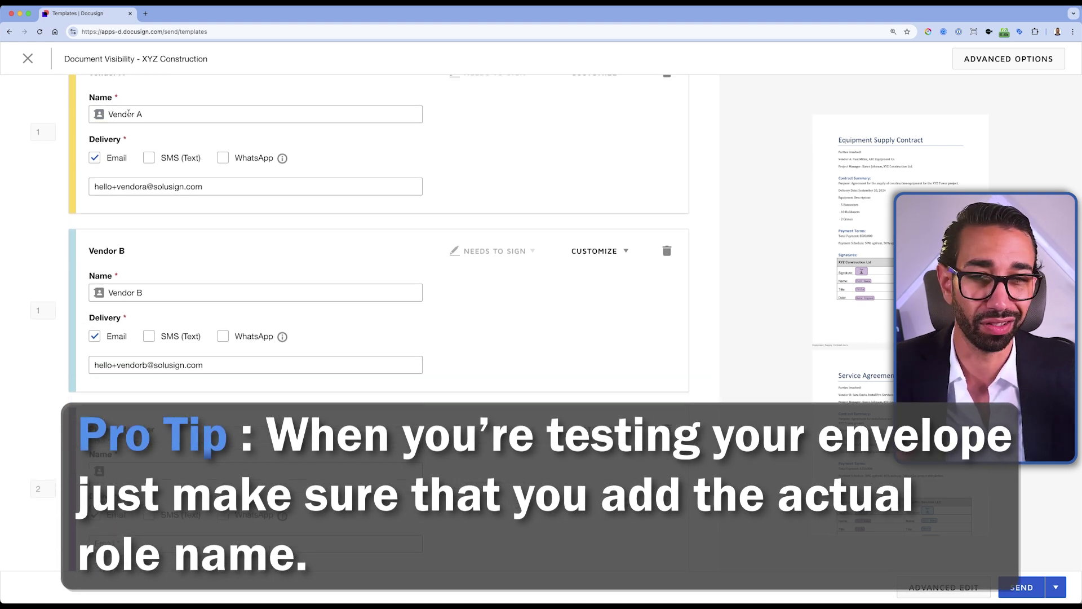
{"action": "scroll", "coordinate": [126, 114], "scroll_direction": "down", "scroll_amount": 1}
{"action": "scroll", "coordinate": [164, 197], "scroll_direction": "down", "scroll_amount": 2}
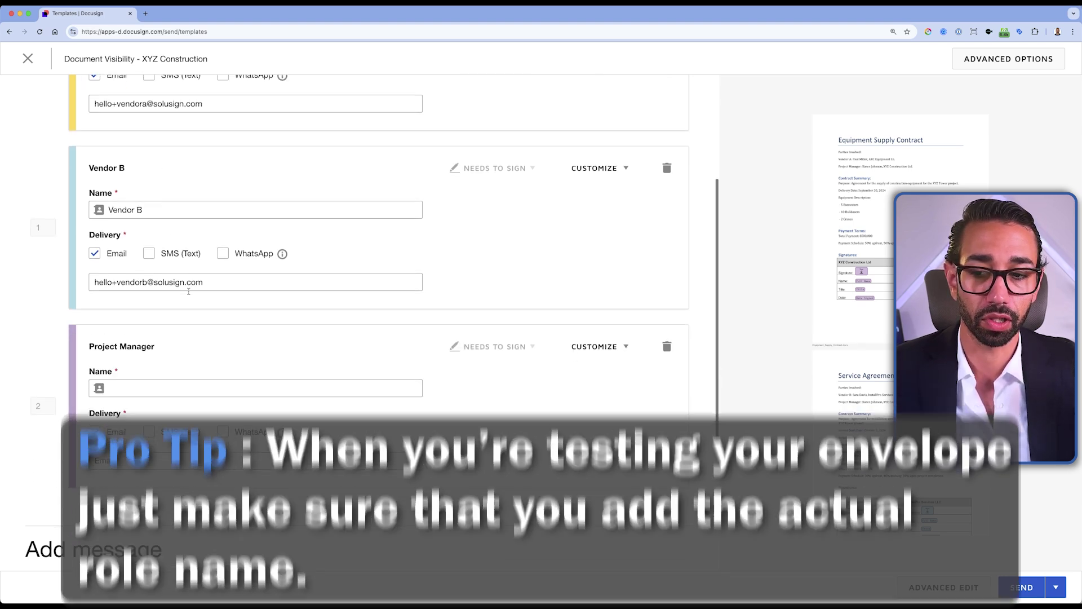
{"action": "left_click", "coordinate": [135, 387]}
{"action": "type", "text": "Project Manager"}
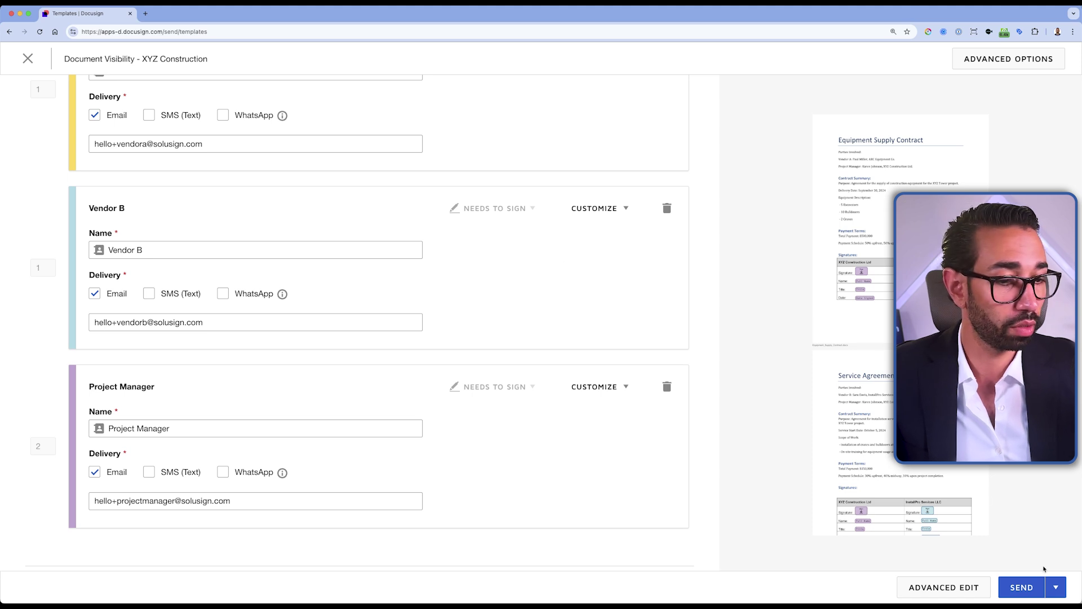
{"action": "left_click", "coordinate": [1023, 587]}
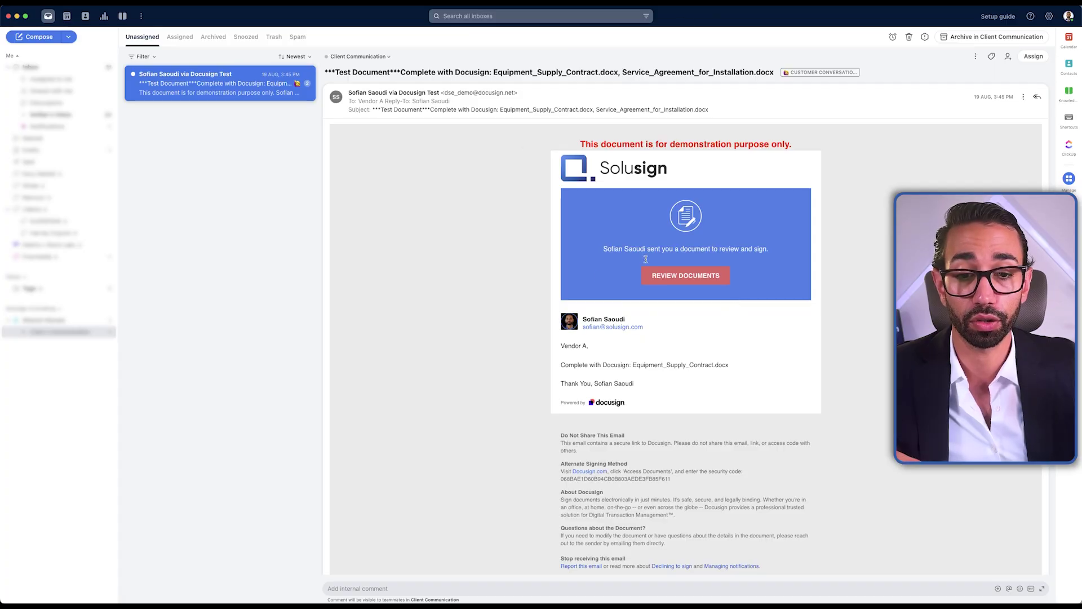
Review Vendor A's signing request e-mail and compare the documents shown in the Vendor A and Vendor B signing sessions.
{"action": "scroll", "coordinate": [663, 466], "scroll_direction": "down", "scroll_amount": 5}
{"action": "scroll", "coordinate": [663, 466], "scroll_direction": "down", "scroll_amount": 8}
{"action": "key", "text": "ctrl+Up"}
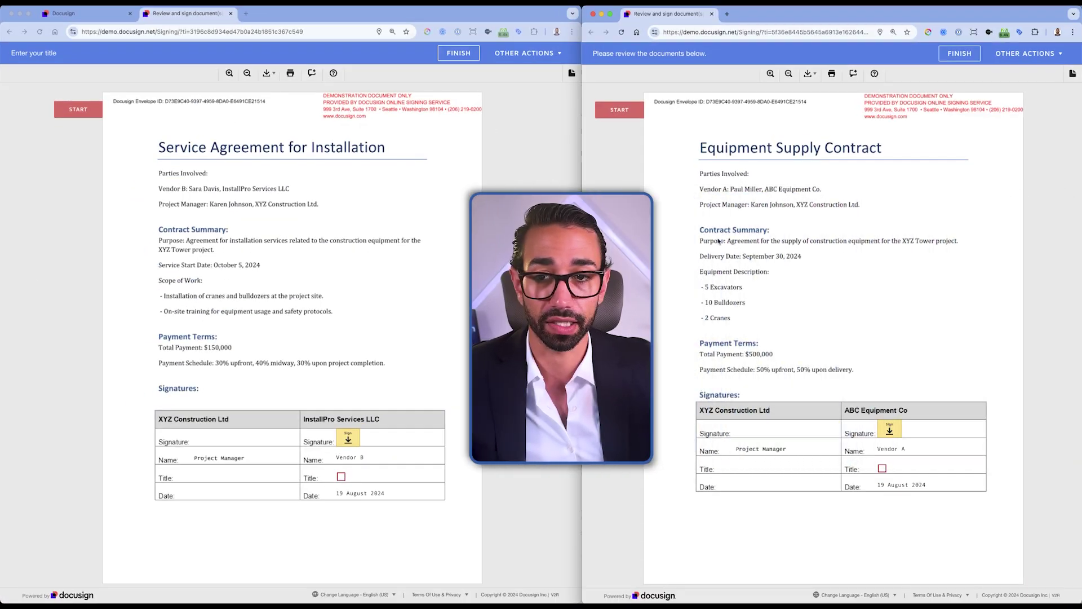
{"action": "left_click", "coordinate": [327, 253]}
{"action": "scroll", "coordinate": [327, 252], "scroll_direction": "down", "scroll_amount": 3}
{"action": "scroll", "coordinate": [329, 293], "scroll_direction": "up", "scroll_amount": 3}
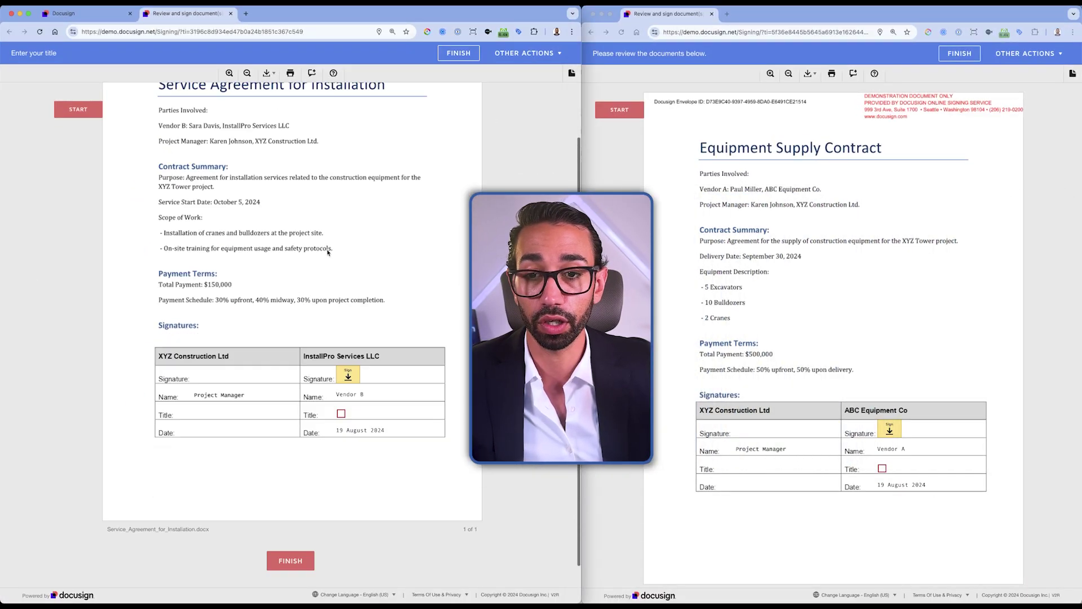
Review Vendor B's Service Agreement for Installation and its signature block in the signing session.
{"action": "scroll", "coordinate": [330, 355], "scroll_direction": "down", "scroll_amount": 2}
{"action": "scroll", "coordinate": [330, 355], "scroll_direction": "down", "scroll_amount": 2}
{"action": "left_click", "coordinate": [336, 371]}
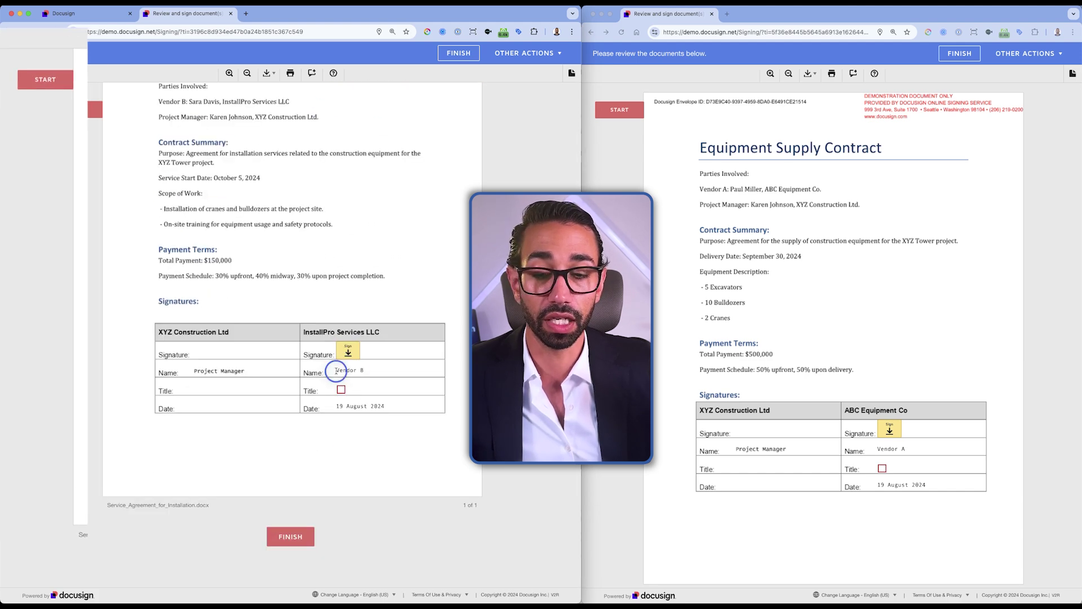
{"action": "scroll", "coordinate": [208, 191], "scroll_direction": "up", "scroll_amount": 3}
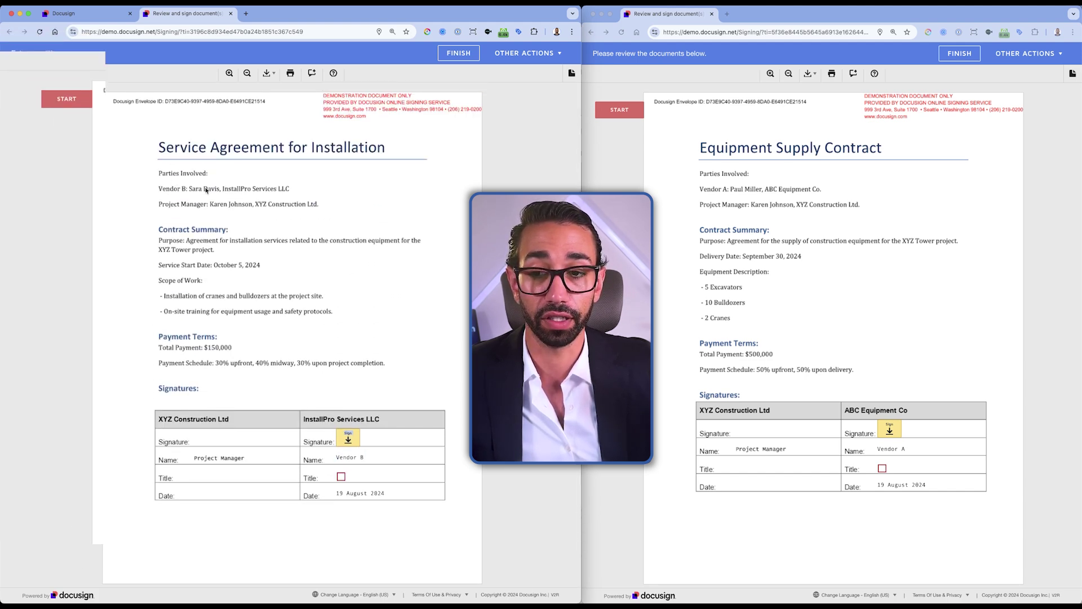
In Vendor A's Equipment Supply Contract, enter the title "asdf" and adopt the preselected signature style to sign.
{"action": "left_click", "coordinate": [882, 399]}
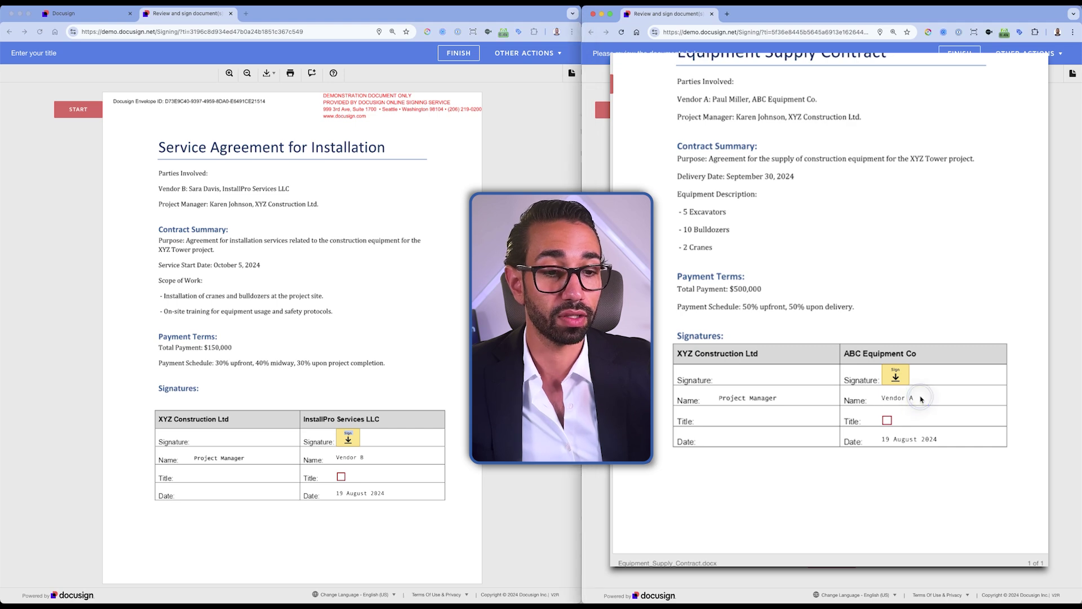
{"action": "left_click", "coordinate": [887, 496]}
{"action": "type", "text": "asdf"}
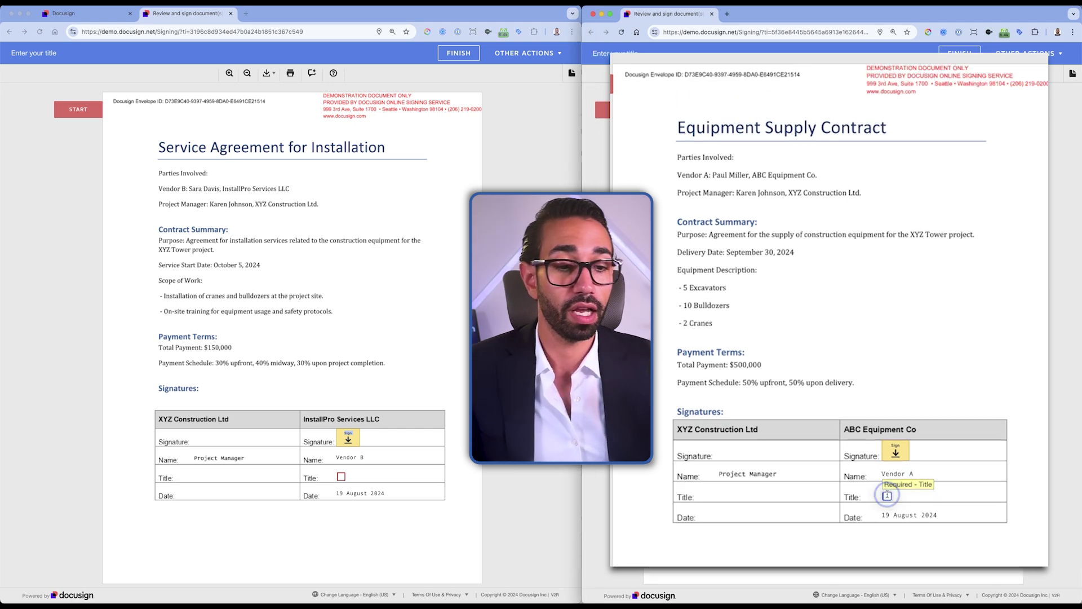
{"action": "left_click", "coordinate": [896, 450]}
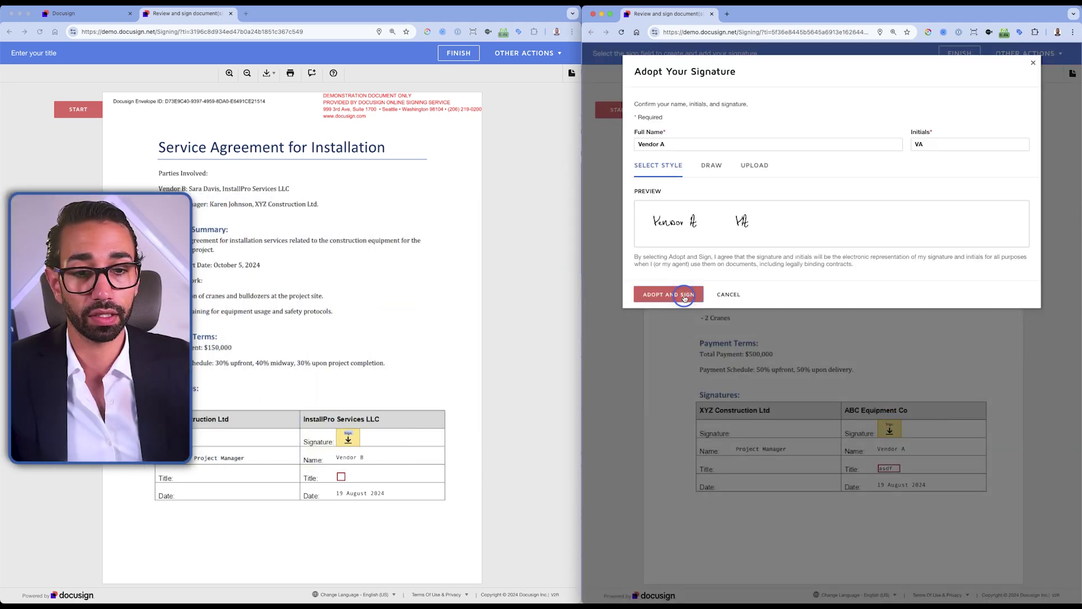
{"action": "left_click", "coordinate": [685, 298]}
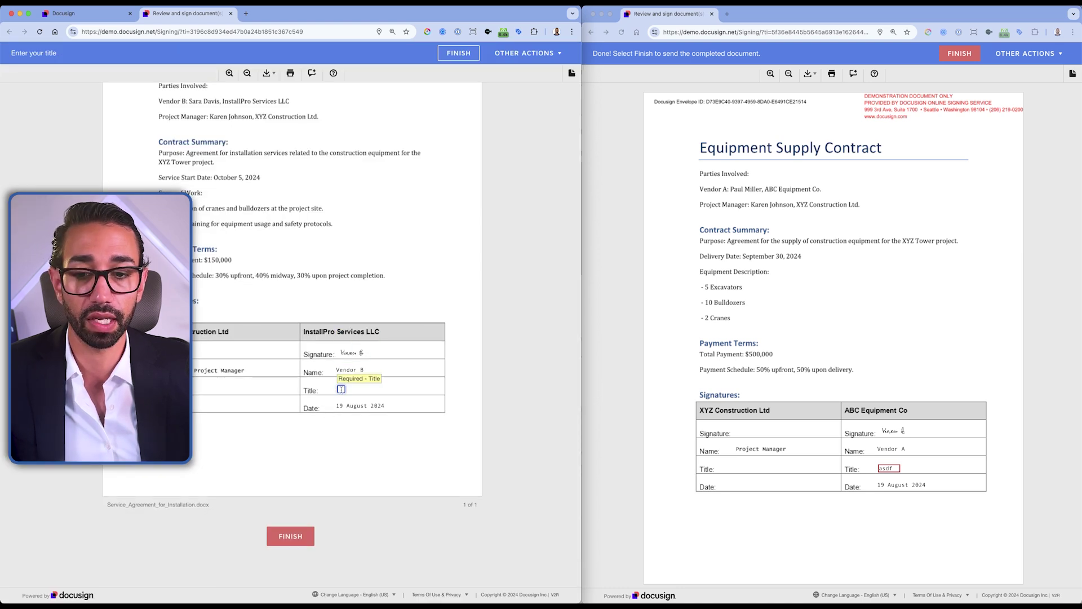
Enter "asdfasdfas" as Vendor B's title in the Service Agreement and finish Vendor B's signing session.
{"action": "type", "text": "asdf"}
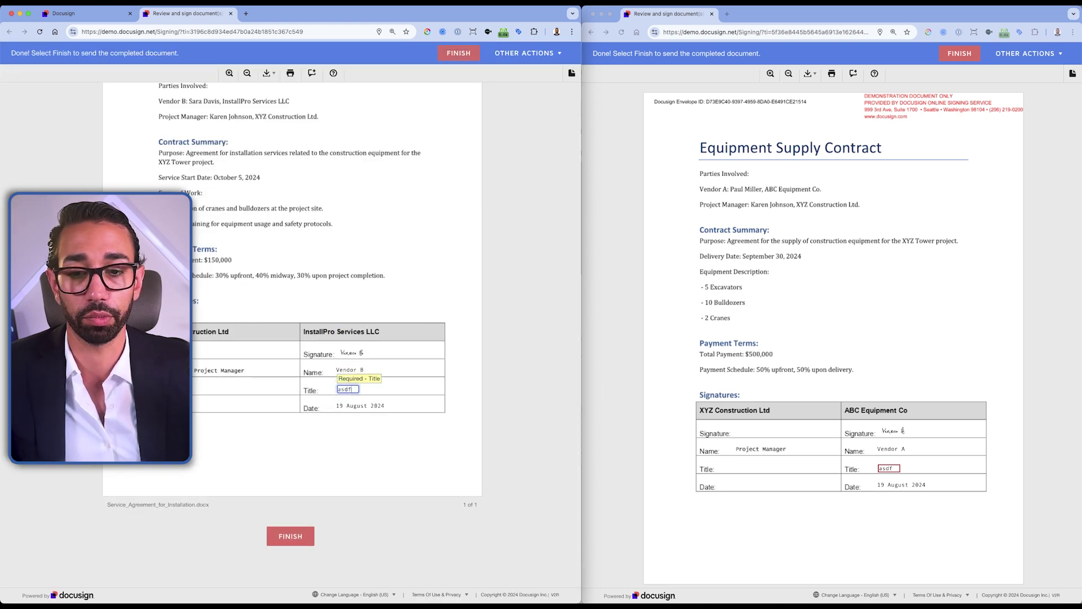
{"action": "left_click", "coordinate": [459, 53]}
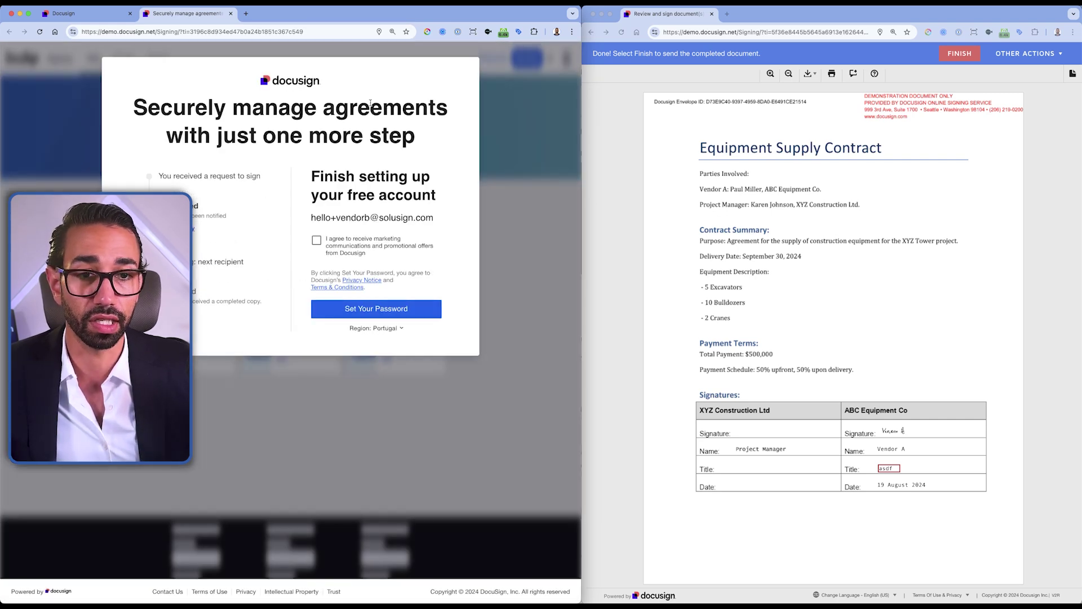
{"action": "left_click", "coordinate": [706, 122]}
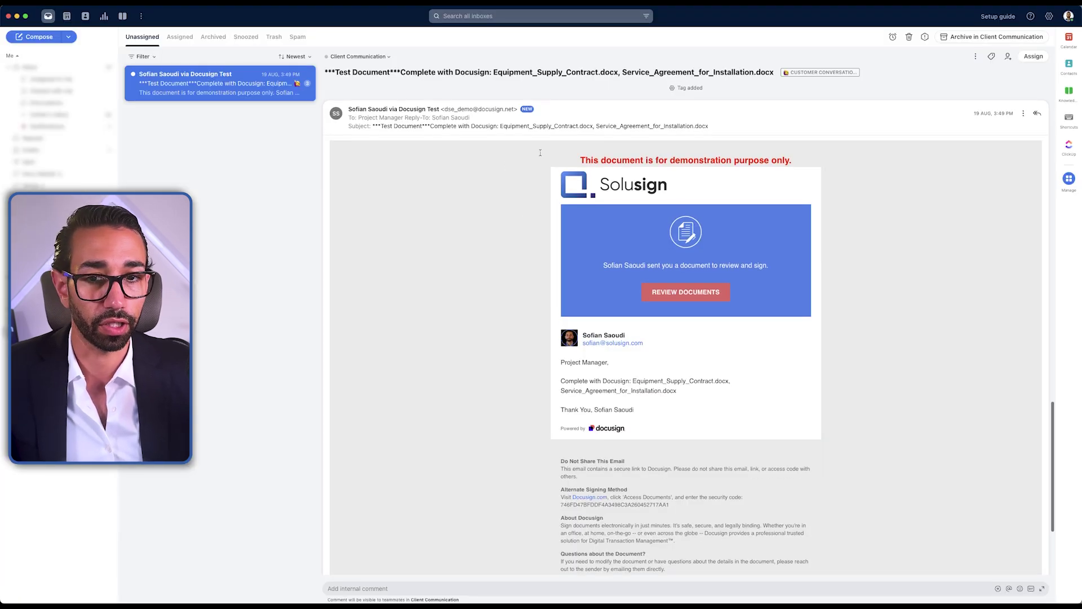
Open the documents from the Project Manager's signing request e-mail, accept electronic records and signatures, and look through both contracts.
{"action": "left_click", "coordinate": [685, 289]}
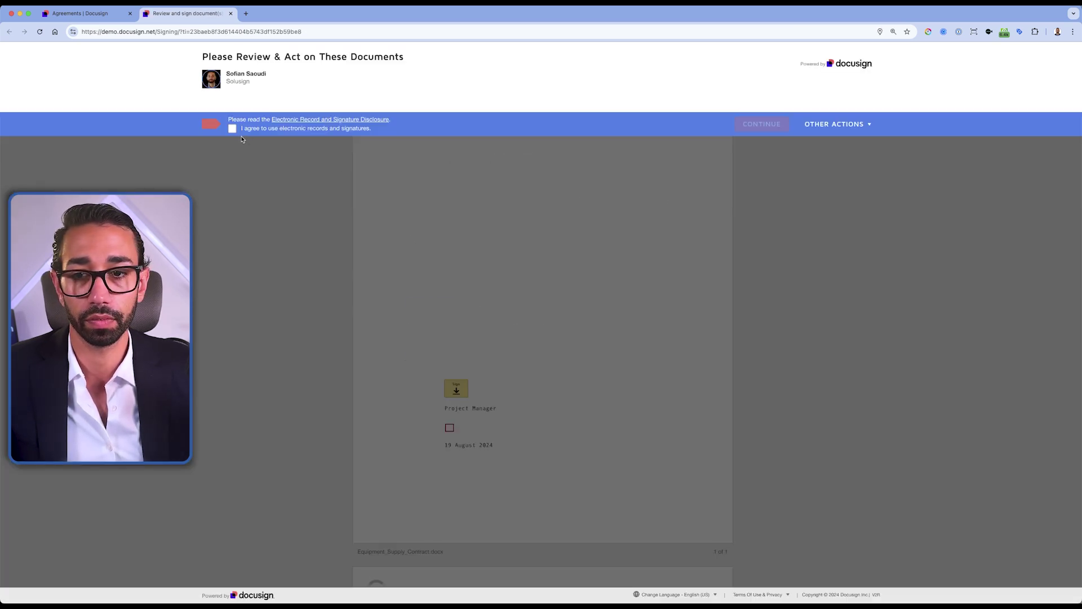
{"action": "left_click", "coordinate": [232, 129]}
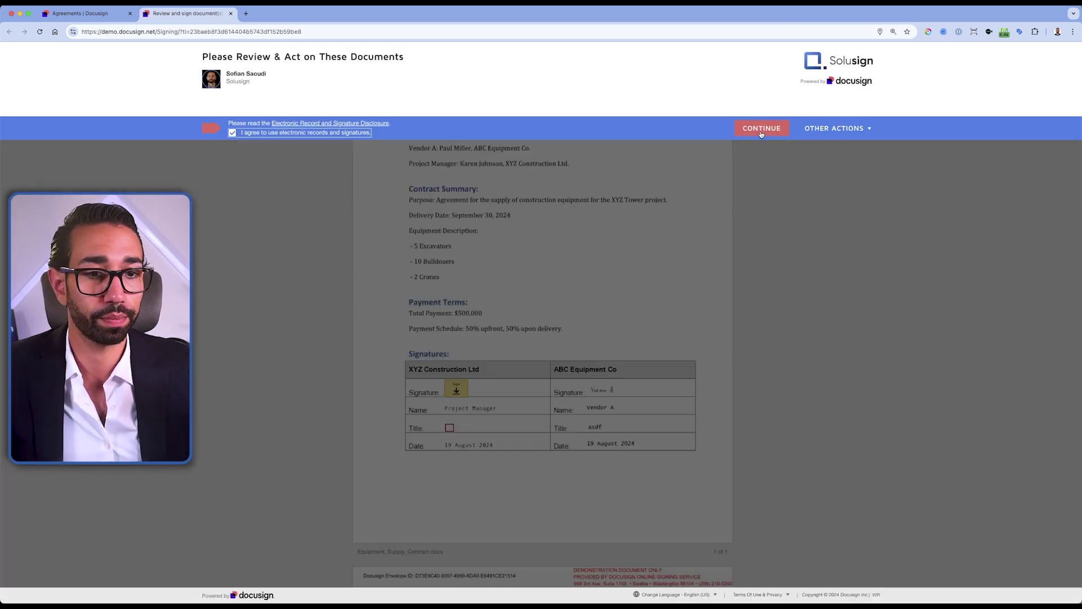
{"action": "left_click", "coordinate": [761, 129]}
{"action": "scroll", "coordinate": [750, 170], "scroll_direction": "down", "scroll_amount": 7}
{"action": "scroll", "coordinate": [750, 170], "scroll_direction": "down", "scroll_amount": 4}
{"action": "scroll", "coordinate": [750, 170], "scroll_direction": "up", "scroll_amount": 10}
{"action": "scroll", "coordinate": [477, 304], "scroll_direction": "down", "scroll_amount": 3}
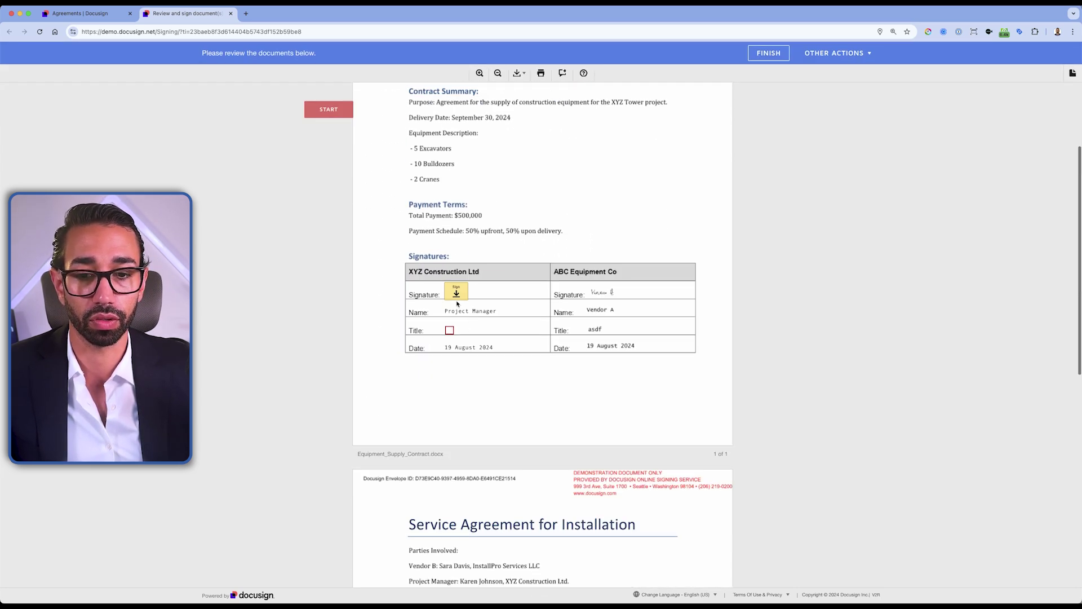
Sign the Equipment Supply Contract as Project Manager with the adopted signature and enter the title "project manager".
{"action": "left_click", "coordinate": [457, 293]}
{"action": "left_click", "coordinate": [478, 343]}
{"action": "scroll", "coordinate": [478, 342], "scroll_direction": "down", "scroll_amount": 4}
{"action": "scroll", "coordinate": [483, 332], "scroll_direction": "up", "scroll_amount": 4}
{"action": "scroll", "coordinate": [503, 363], "scroll_direction": "down", "scroll_amount": 6}
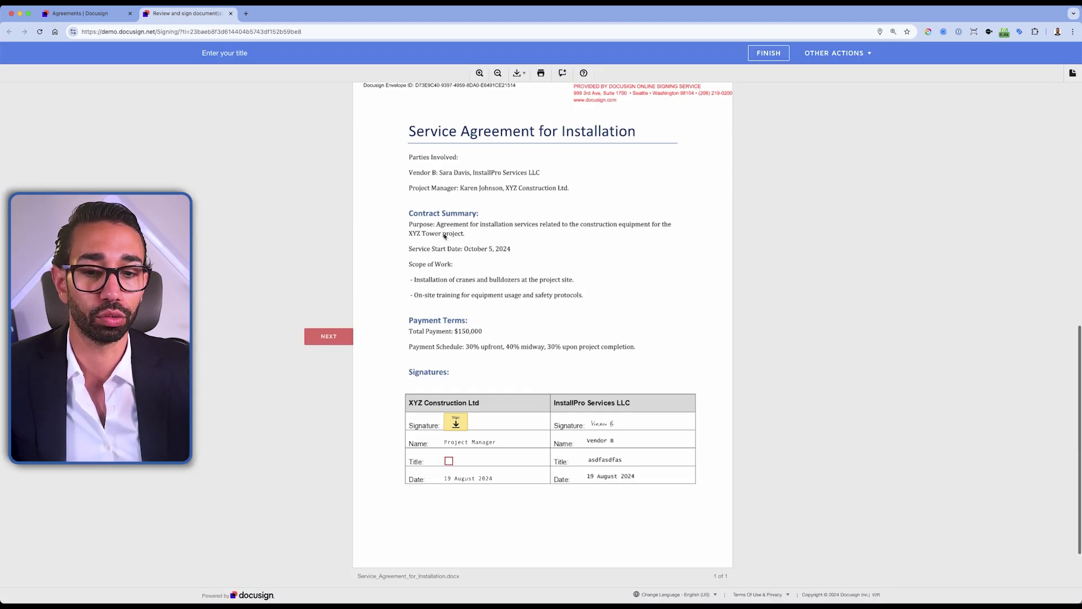
{"action": "scroll", "coordinate": [445, 236], "scroll_direction": "up", "scroll_amount": 5}
{"action": "left_click", "coordinate": [448, 221]}
{"action": "type", "text": "project manager"}
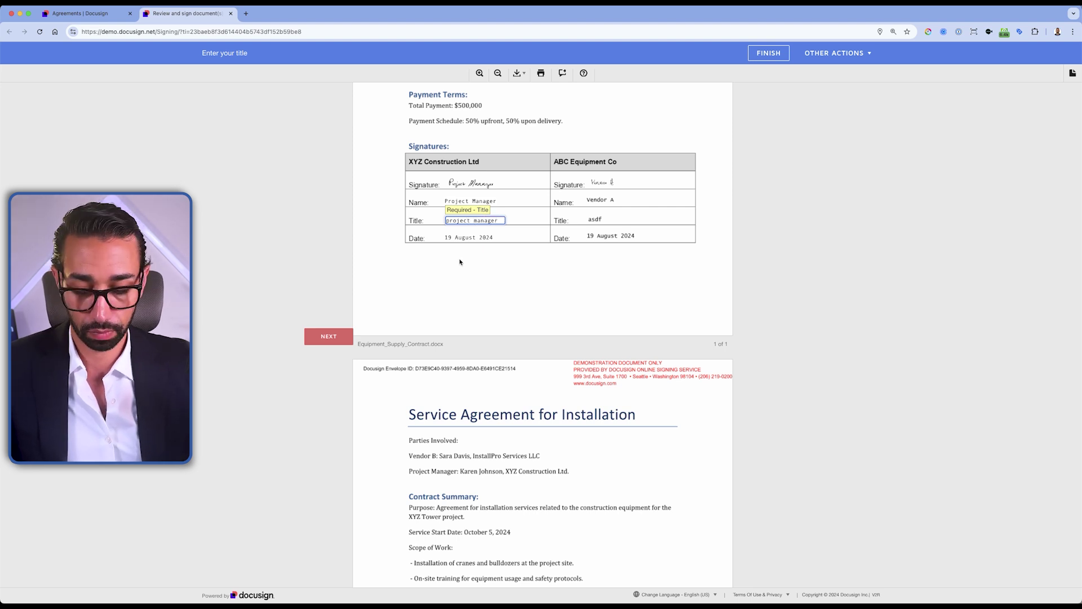
Sign the Service Agreement for Installation as Project Manager and finish the envelope.
{"action": "left_click", "coordinate": [332, 336]}
{"action": "left_click", "coordinate": [332, 336]}
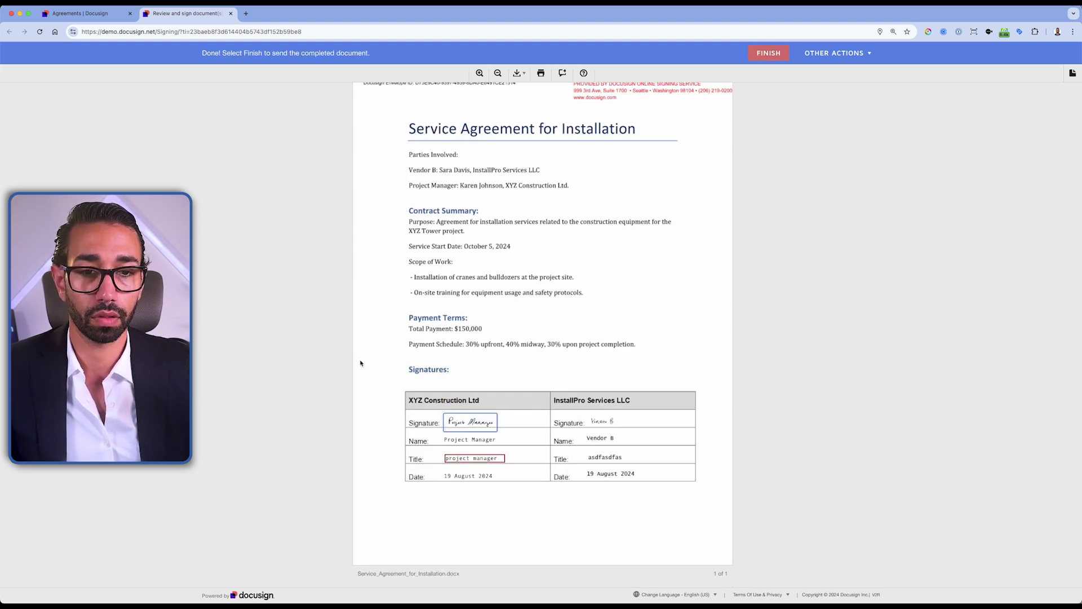
{"action": "left_click", "coordinate": [775, 56]}
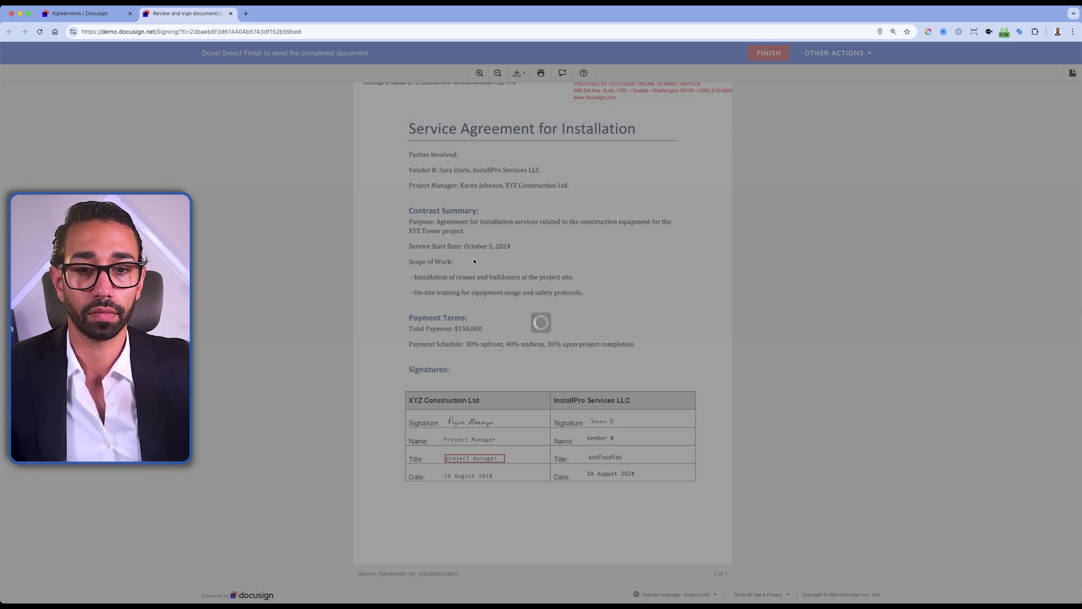
Switch to the inbox, expand the recipient details of Vendor A's completion e-mail, and preview its attached Equipment_Supply_Contract.docx.pdf.
{"action": "key", "text": "ctrl+Up"}
{"action": "left_click", "coordinate": [306, 183]}
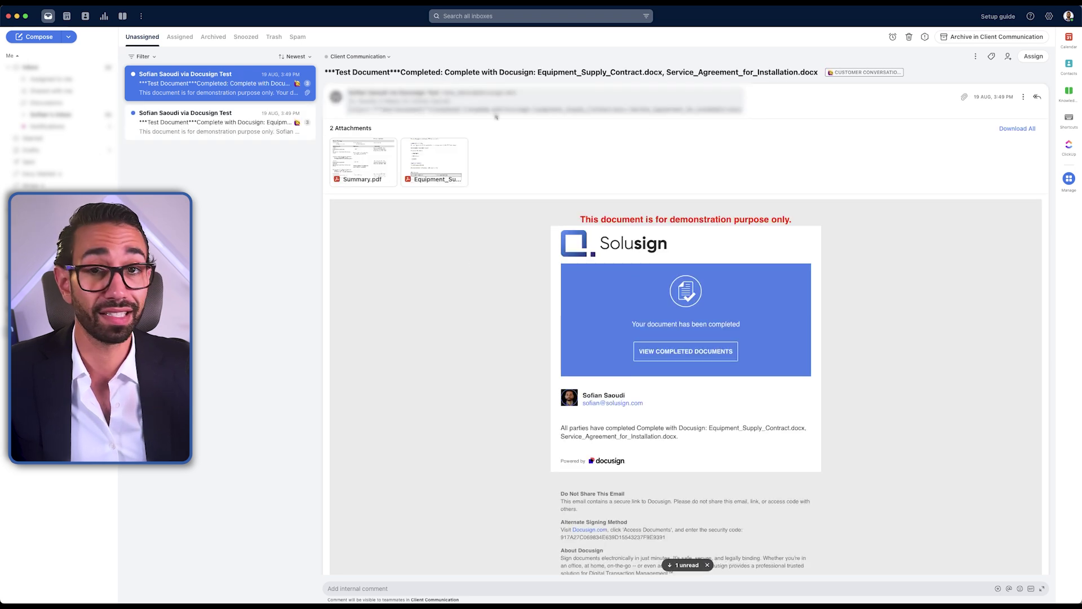
{"action": "mouse_move", "coordinate": [398, 97]}
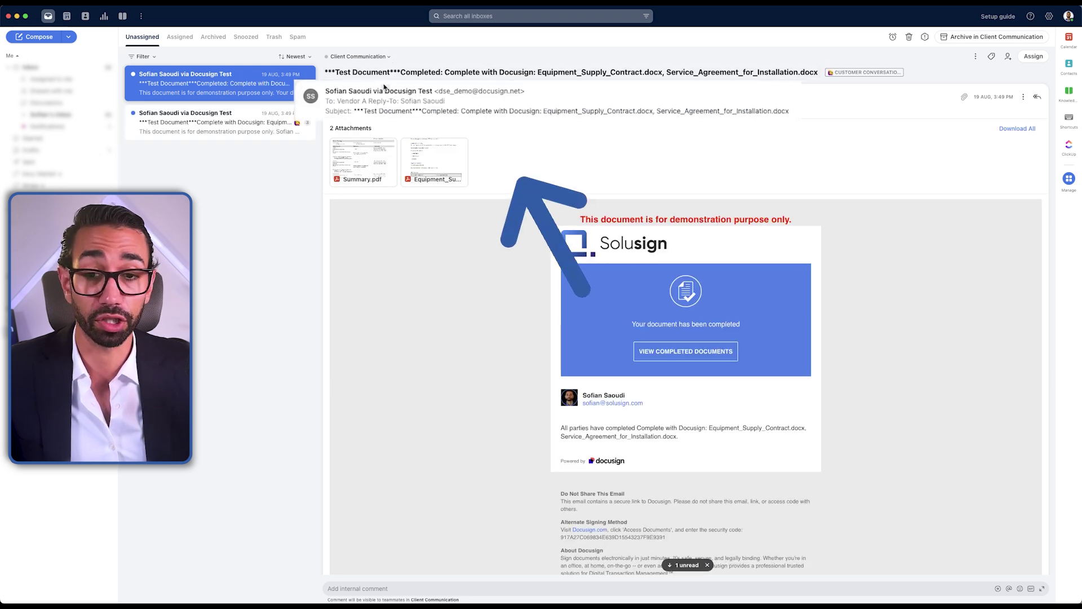
{"action": "left_click", "coordinate": [350, 101]}
{"action": "left_click", "coordinate": [442, 164]}
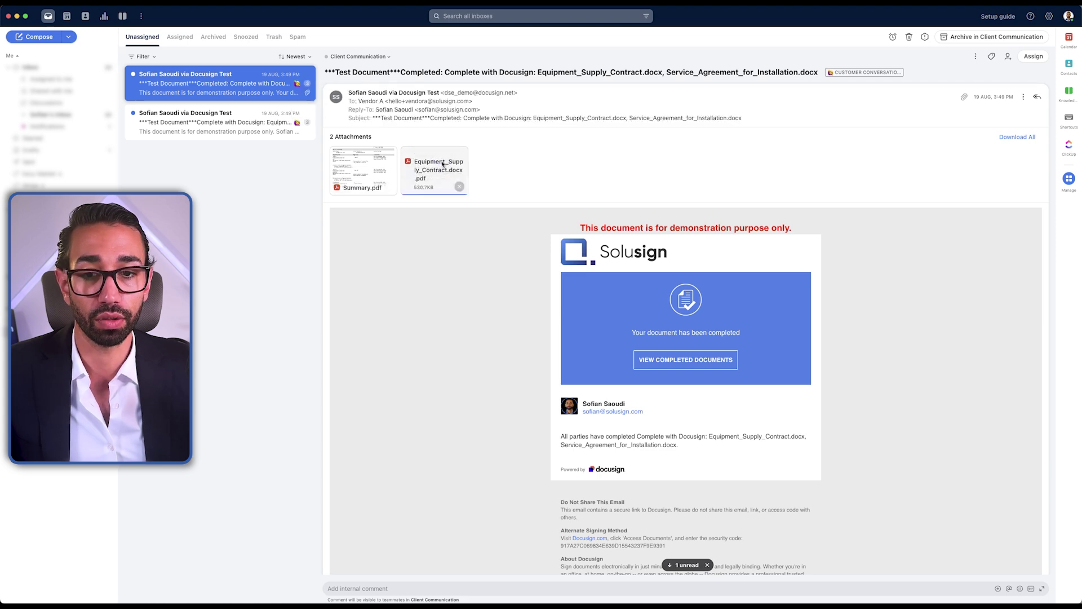
{"action": "scroll", "coordinate": [664, 363], "scroll_direction": "down", "scroll_amount": 1}
{"action": "scroll", "coordinate": [687, 243], "scroll_direction": "up", "scroll_amount": 1}
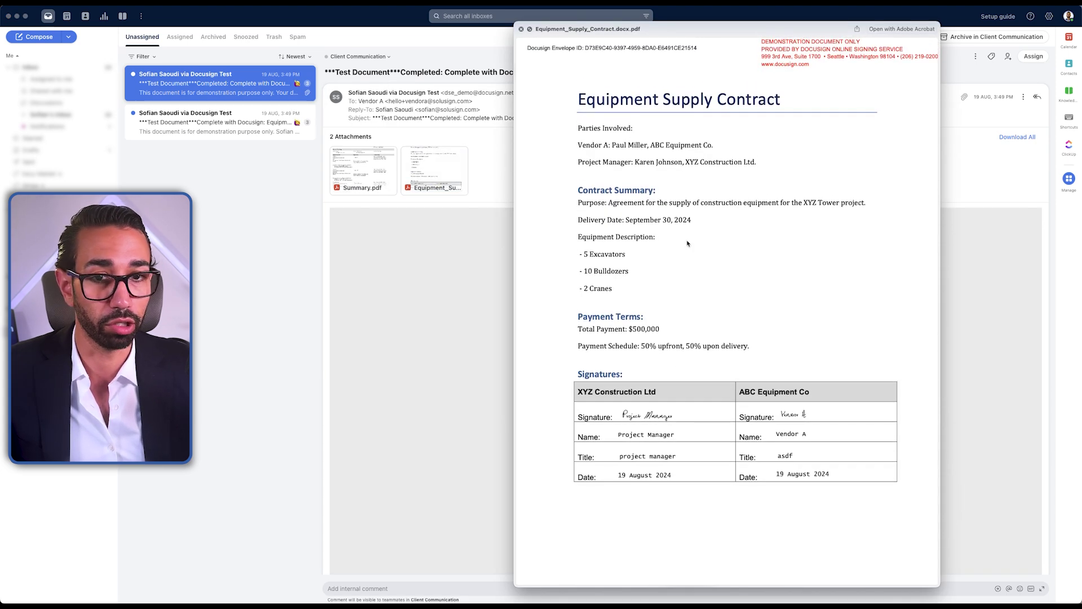
{"action": "left_click", "coordinate": [521, 30]}
Find Vendor B's completion e-mail in the thread and preview its attached Service_Agreement_for_Installation.docx.pdf.
{"action": "scroll", "coordinate": [509, 307], "scroll_direction": "down", "scroll_amount": 10}
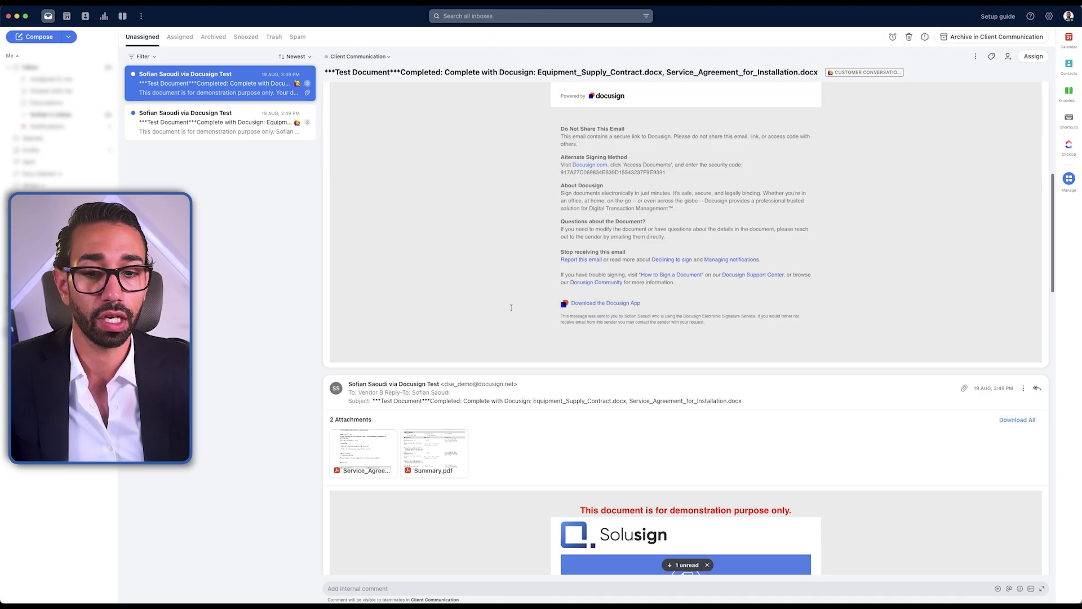
{"action": "scroll", "coordinate": [468, 365], "scroll_direction": "down", "scroll_amount": 3}
{"action": "scroll", "coordinate": [440, 236], "scroll_direction": "up", "scroll_amount": 2}
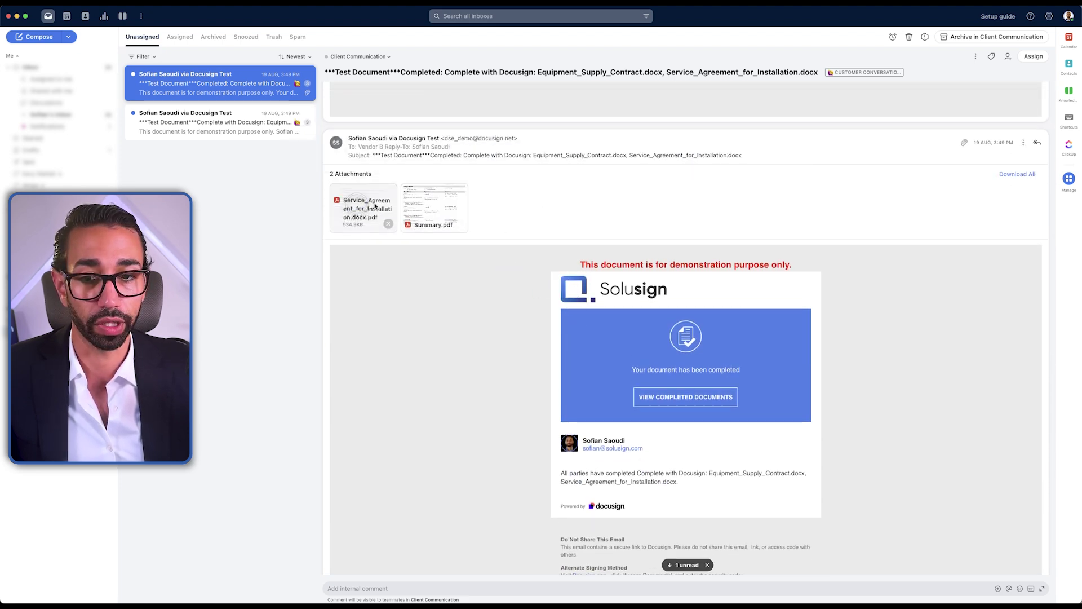
{"action": "left_click", "coordinate": [458, 221]}
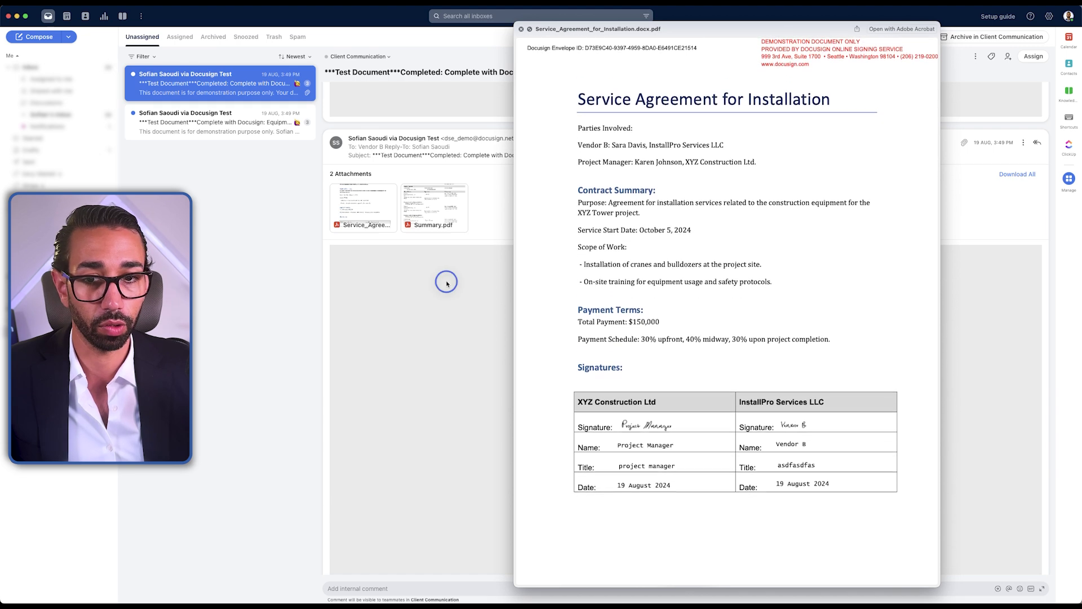
{"action": "left_click", "coordinate": [521, 29]}
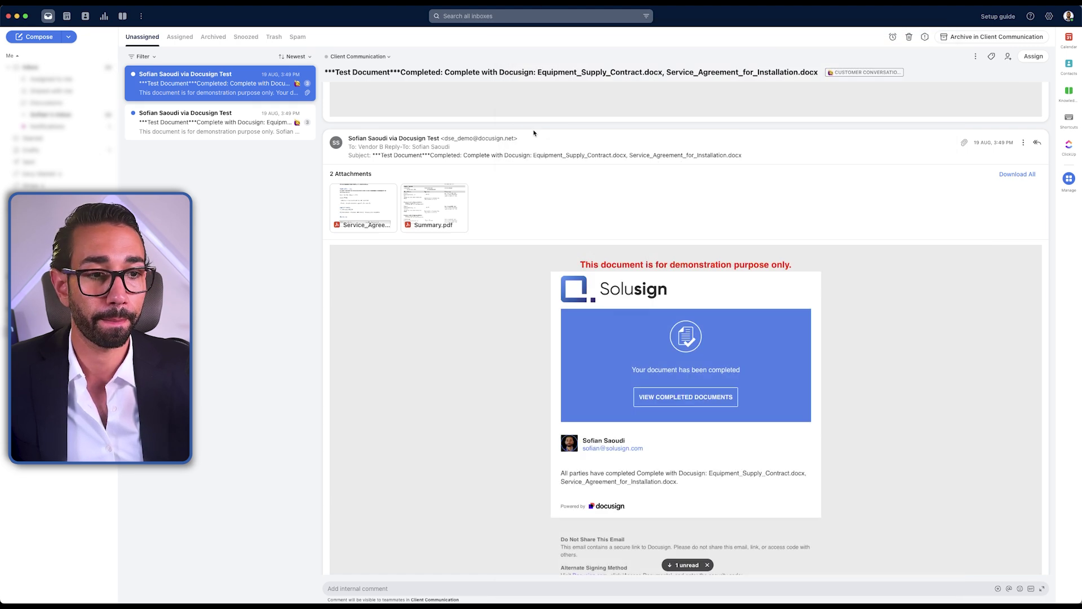
Find the Project Manager's completion e-mail and preview the attached Equipment Supply Contract and Service Agreement PDFs.
{"action": "scroll", "coordinate": [753, 363], "scroll_direction": "down", "scroll_amount": 3}
{"action": "scroll", "coordinate": [753, 363], "scroll_direction": "down", "scroll_amount": 1}
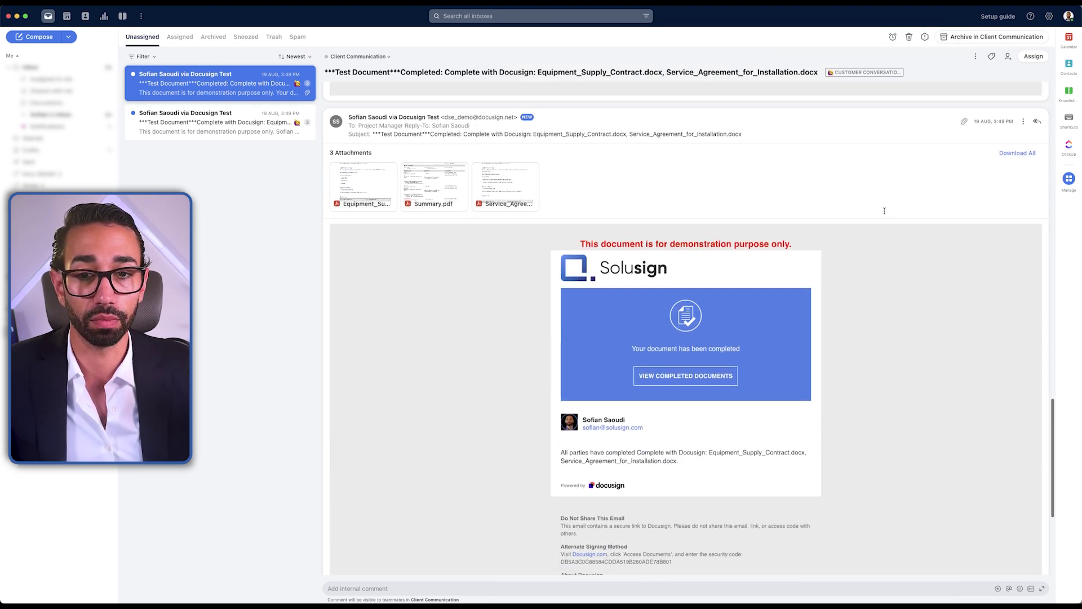
{"action": "left_click", "coordinate": [353, 175]}
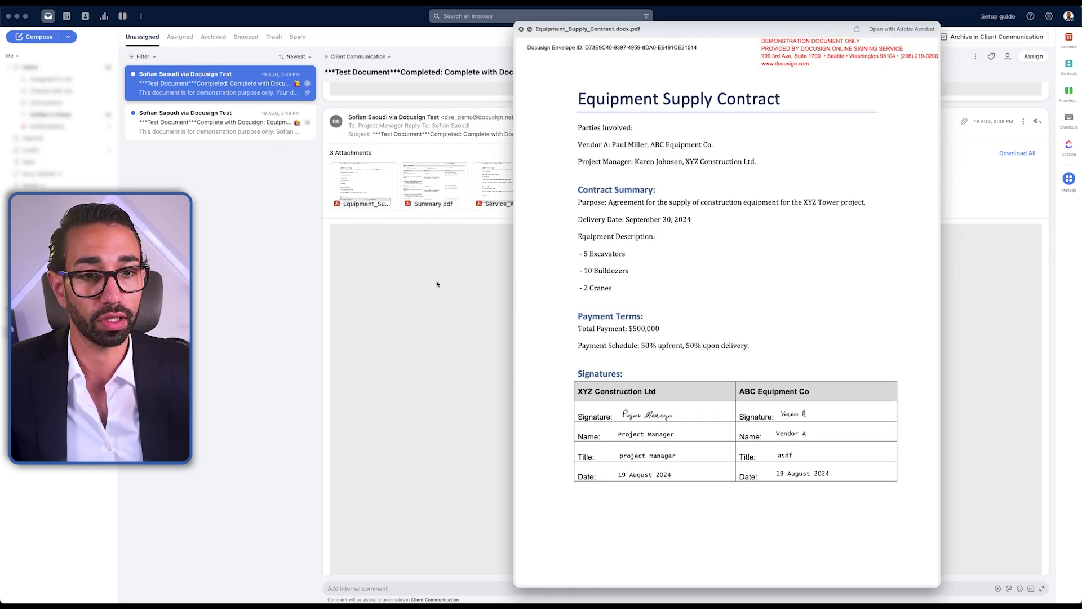
{"action": "left_click", "coordinate": [521, 29]}
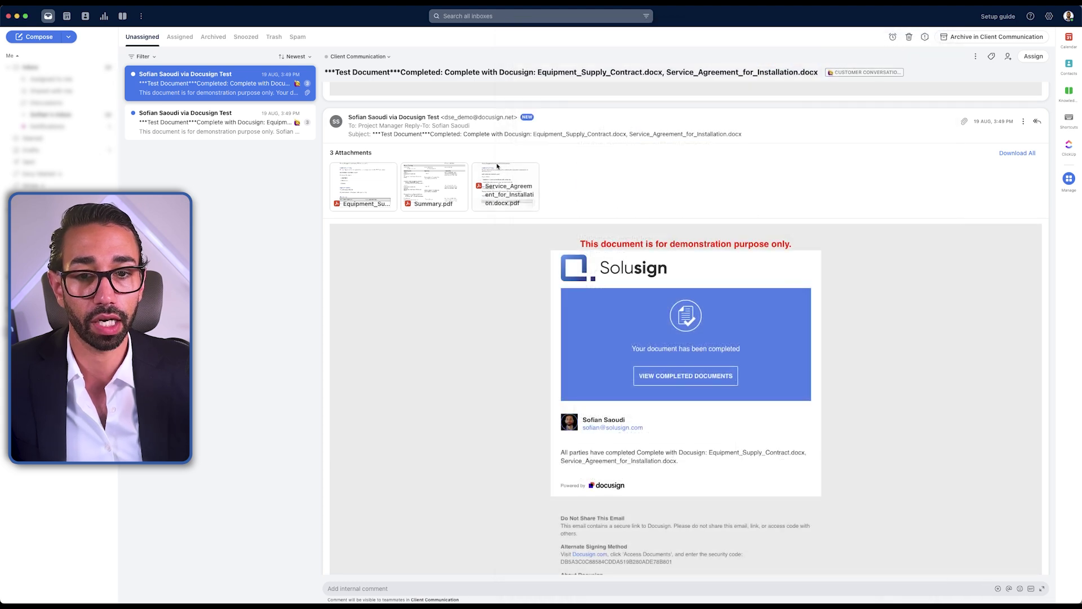
{"action": "left_click", "coordinate": [493, 186]}
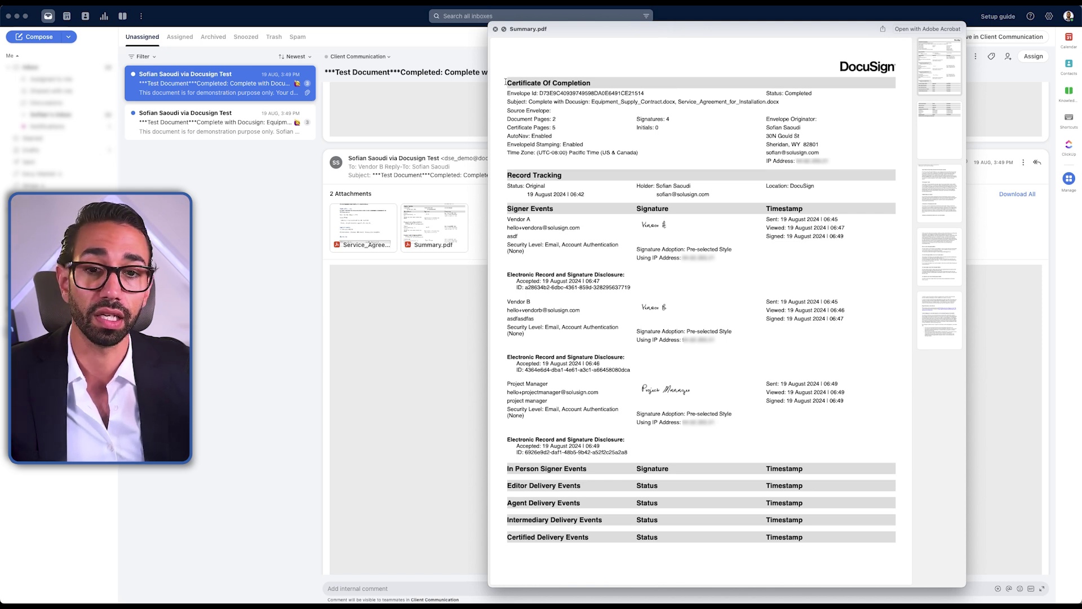
Review the signer events in the Certificate of Completion in Vendor B's Summary.pdf.
{"action": "scroll", "coordinate": [517, 233], "scroll_direction": "down", "scroll_amount": 2}
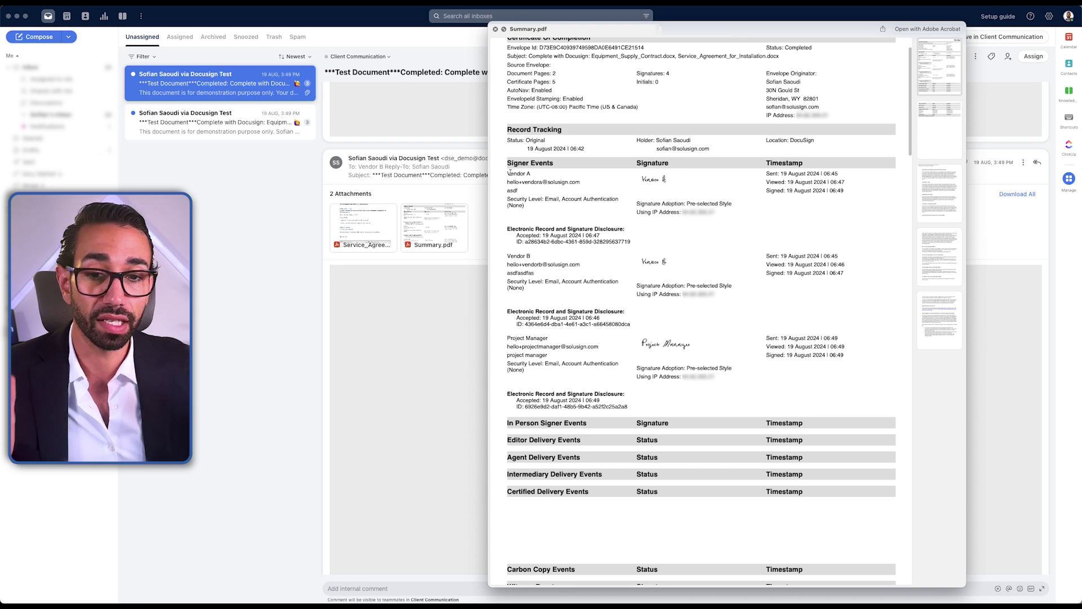